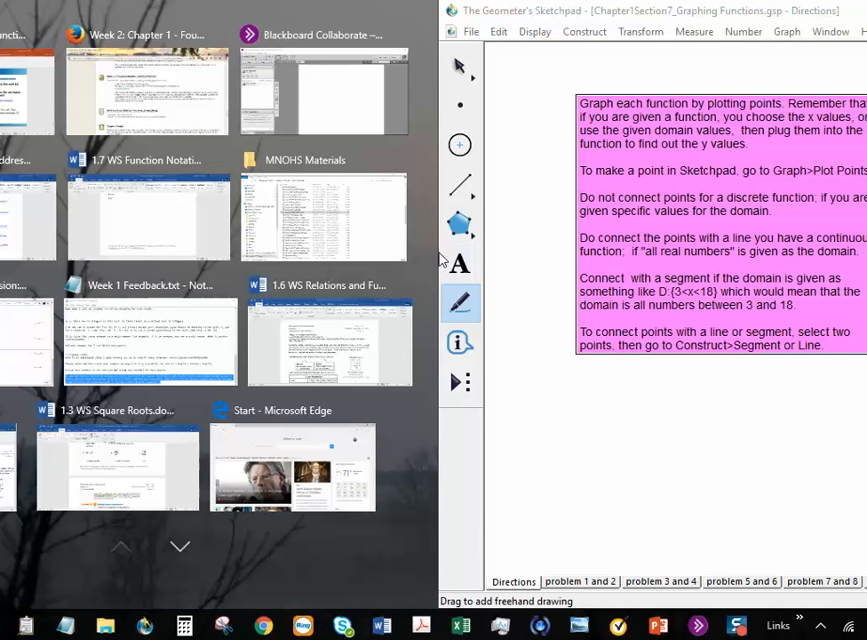
Step: Put PowerPoint on the left half and stretch the Sketchpad window across nearly the full screen
left_click(459, 263)
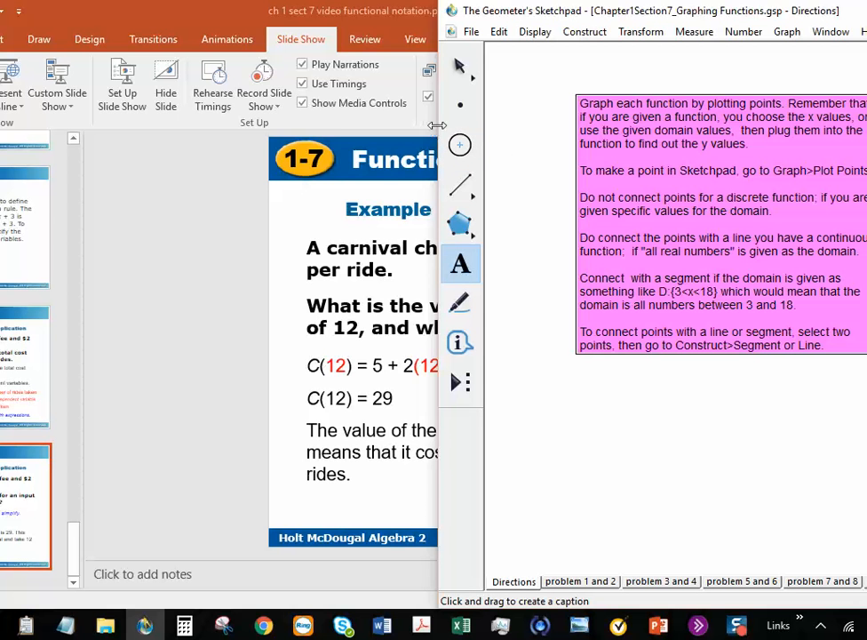
left_click_drag(433, 129, 9, 169)
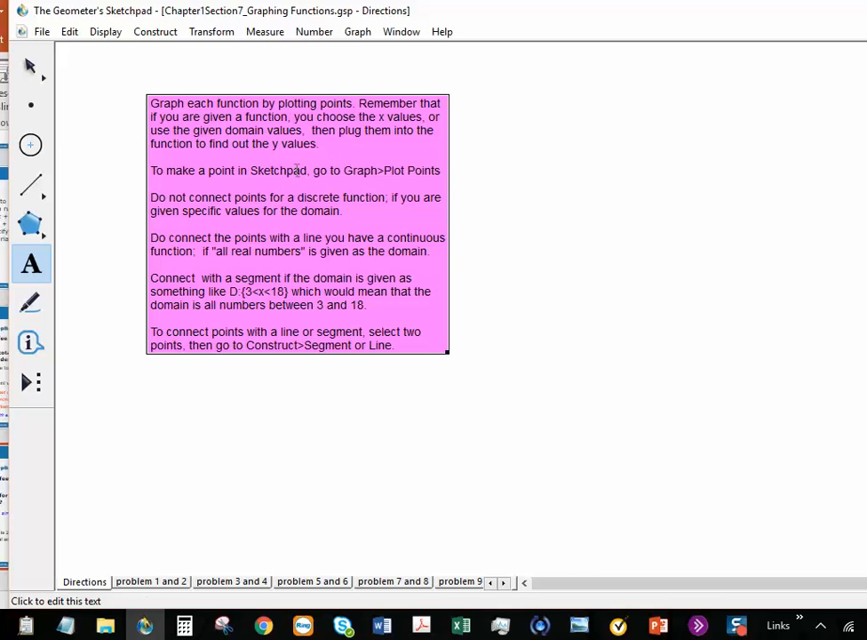
left_click(349, 35)
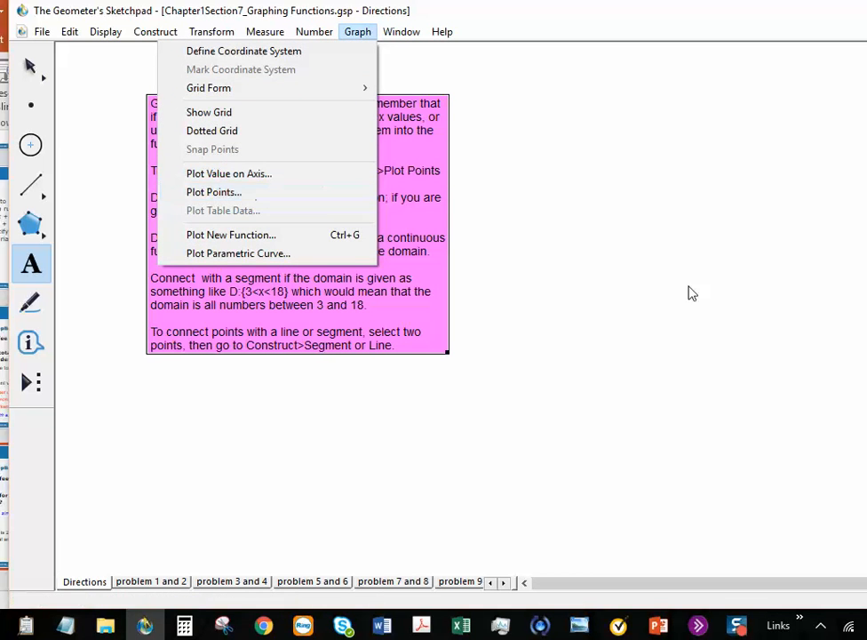
left_click(717, 310)
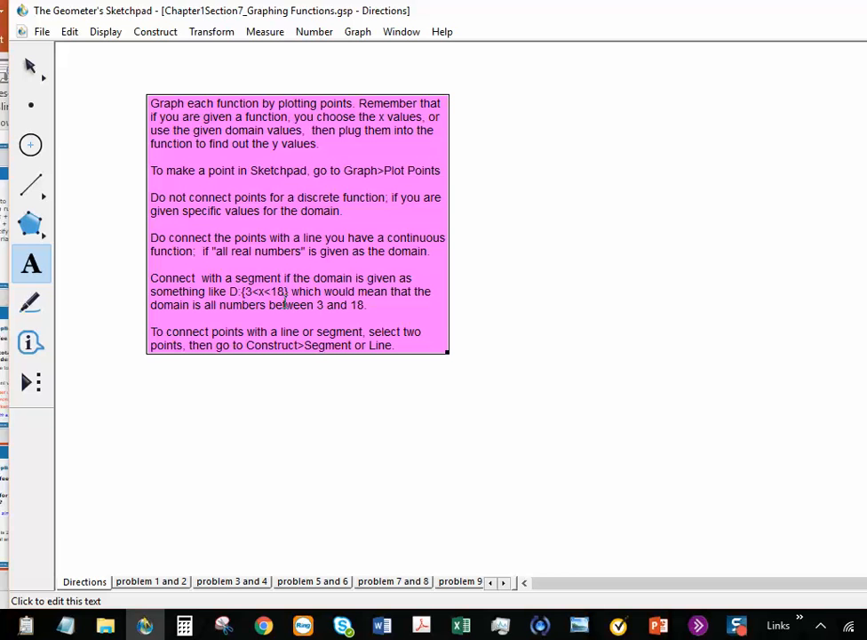
left_click(35, 191)
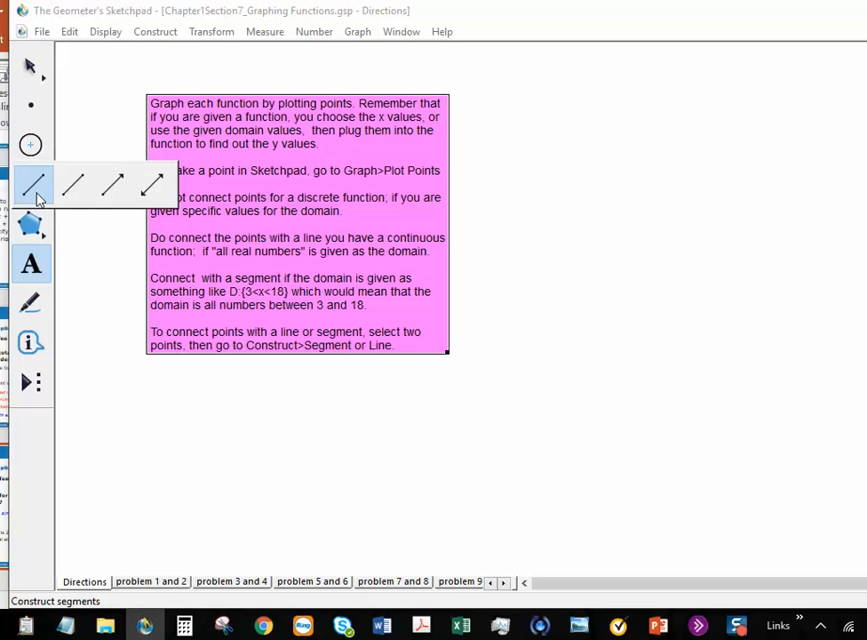
left_click_drag(37, 197, 160, 197)
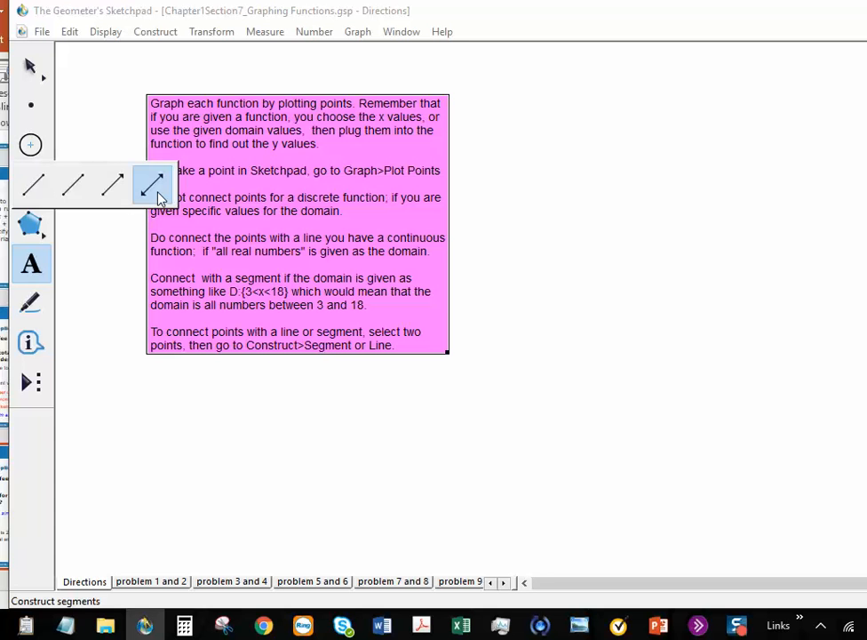
mouse_move(158, 197)
left_mouse_down()
mouse_move(152, 212)
mouse_move(304, 502)
left_mouse_up()
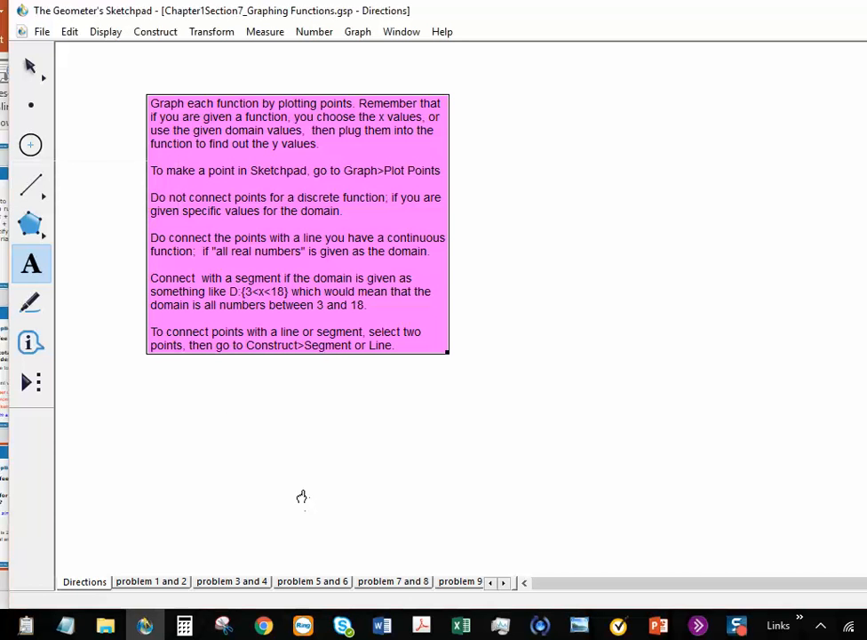
Step: Go to the 'problem 1 and 2' page and scroll up to its top
left_click(149, 581)
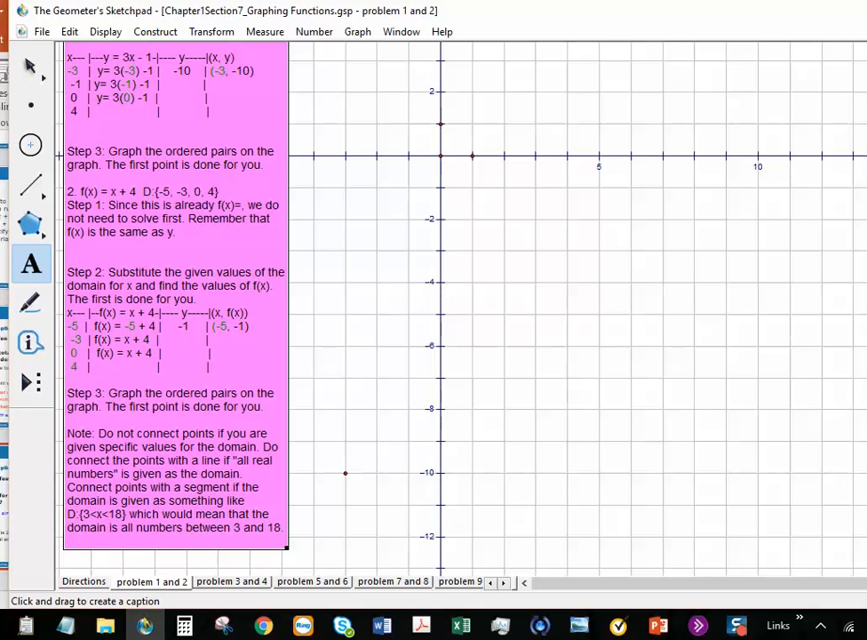
scroll(336, 370, "up", 3)
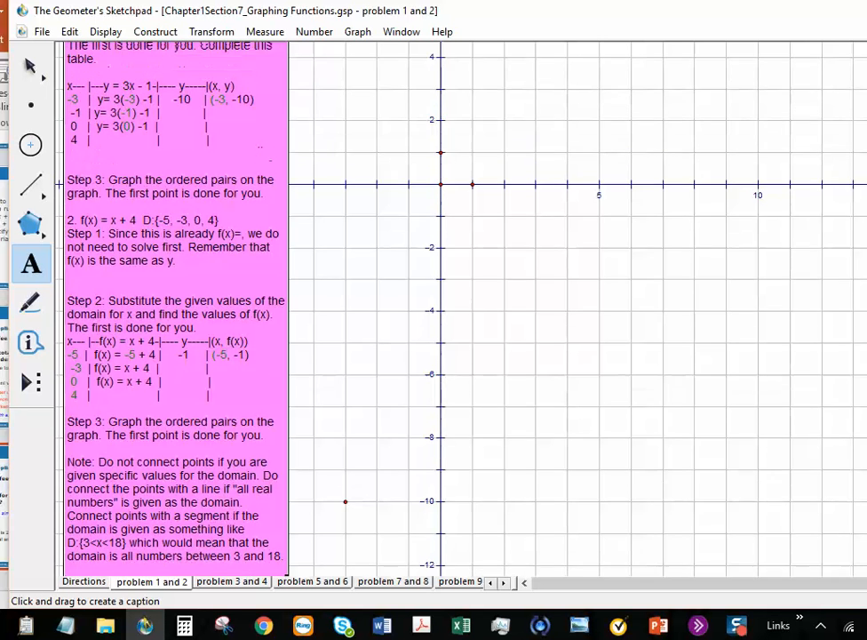
scroll(578, 320, "up", 2)
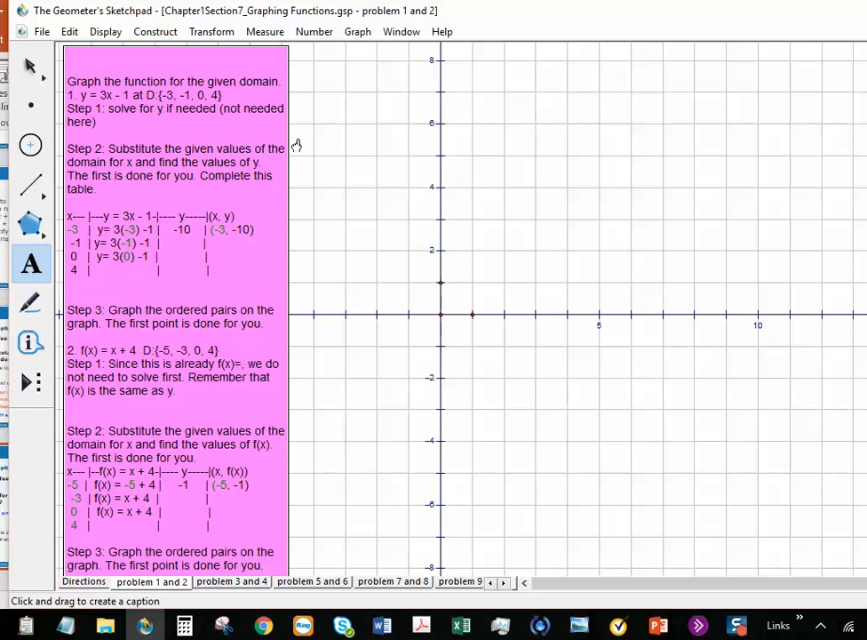
Step: Plot the point (-3, -10) with Graph > Plot Points, entering x -3 and y -10
left_click(356, 37)
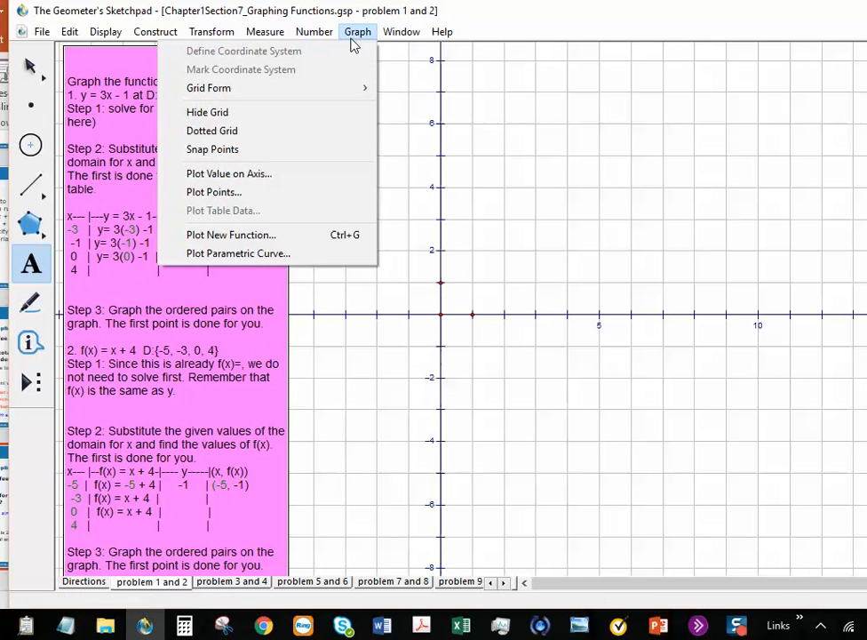
left_click(301, 193)
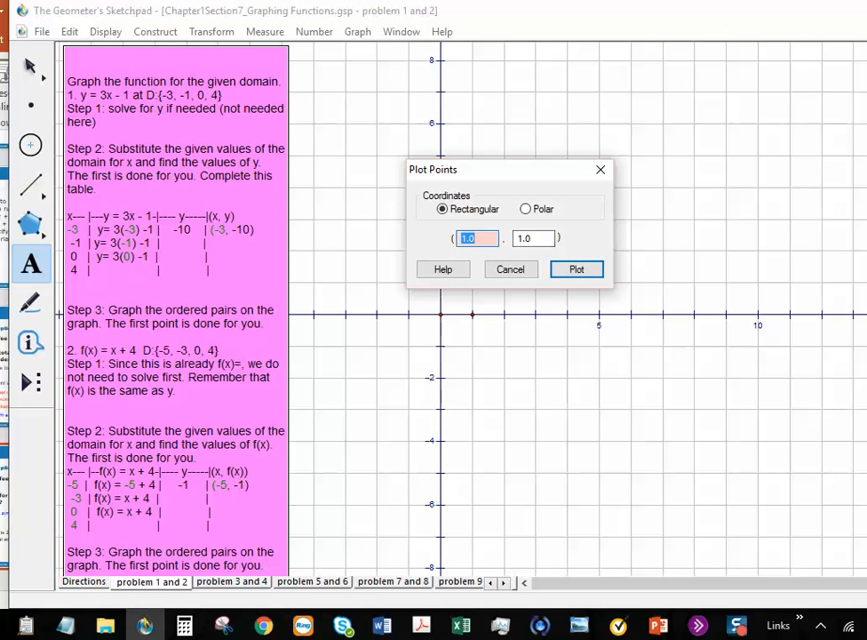
type("-3")
left_click_drag(545, 238, 511, 240)
type("-10")
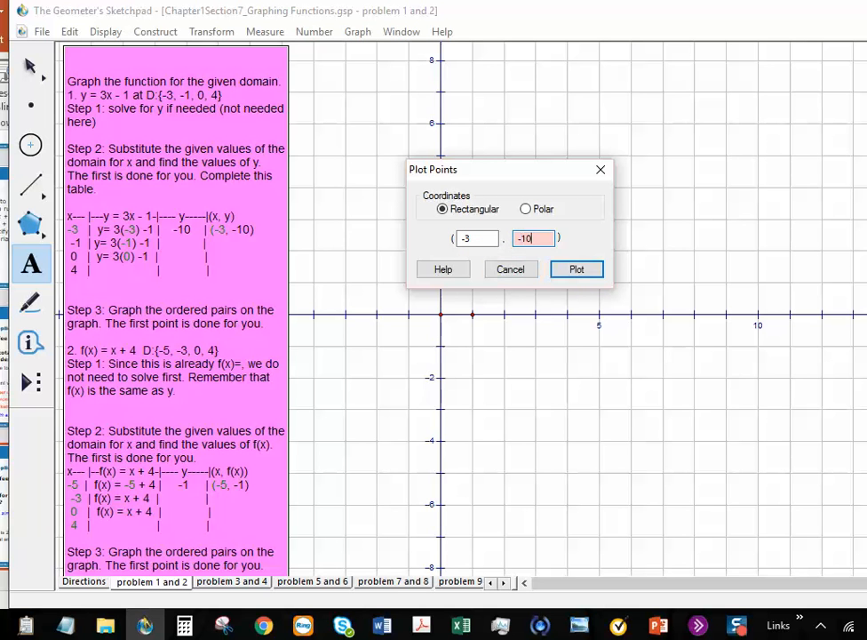
left_click(562, 278)
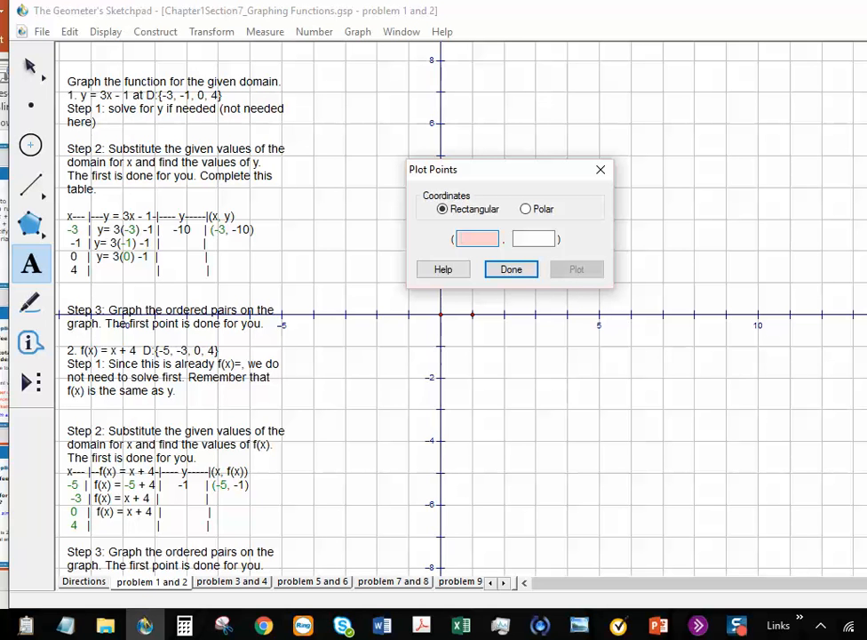
left_click(498, 271)
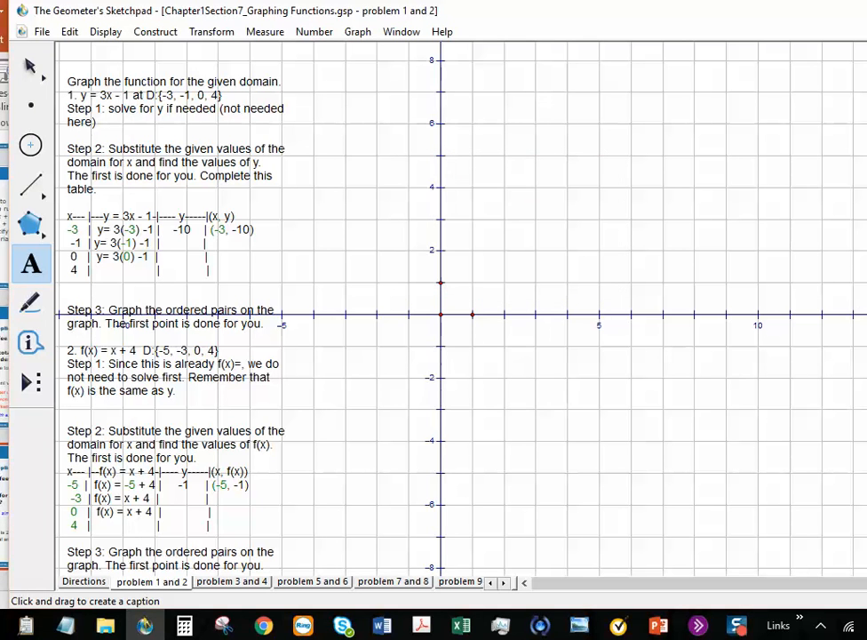
scroll(531, 588, "down", 3)
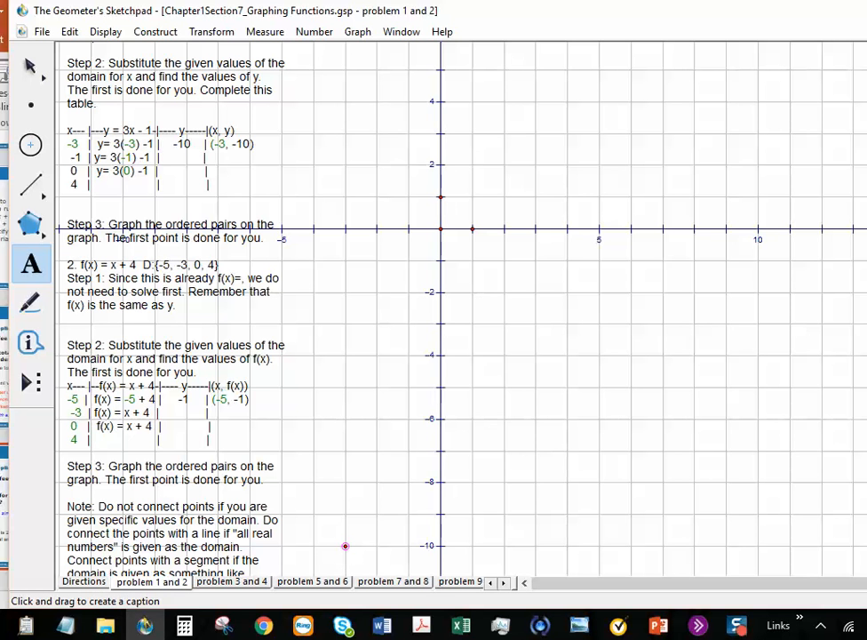
scroll(527, 251, "up", 3)
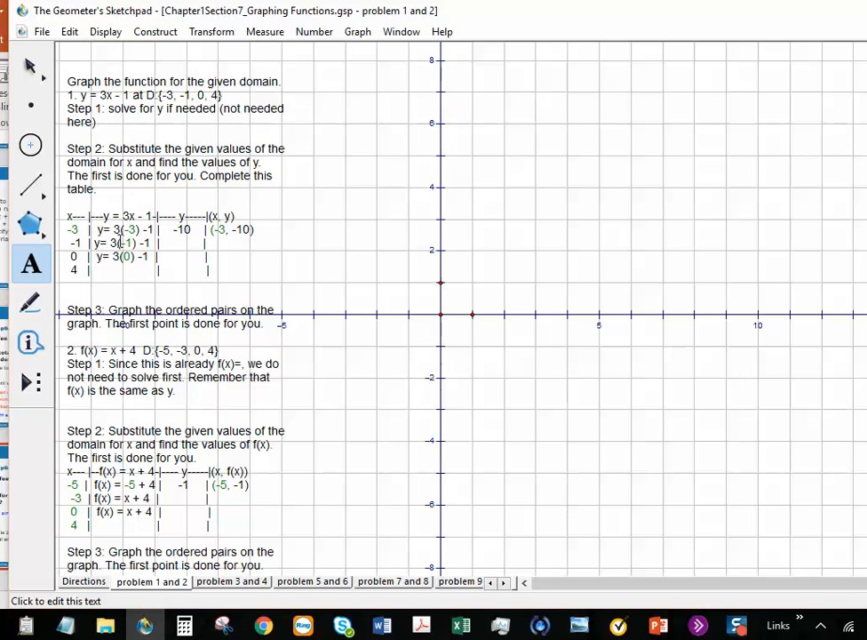
Step: Type -4 and (-1, -4) into the x = -1 row of the table
left_click(212, 247)
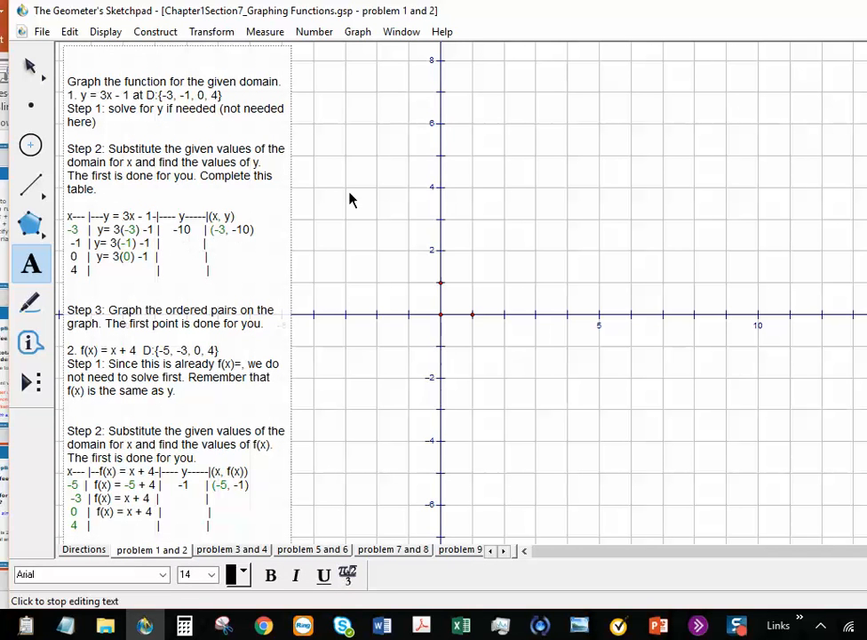
type("-4")
key("Right")
key("Right")
key("Right")
key("Right")
key("Right")
key("Right")
key("Right")
key("Right")
key("Left")
type("(-1, -4)")
Step: Plot the point (-1, -4) on the graph with Plot Points
left_click(366, 32)
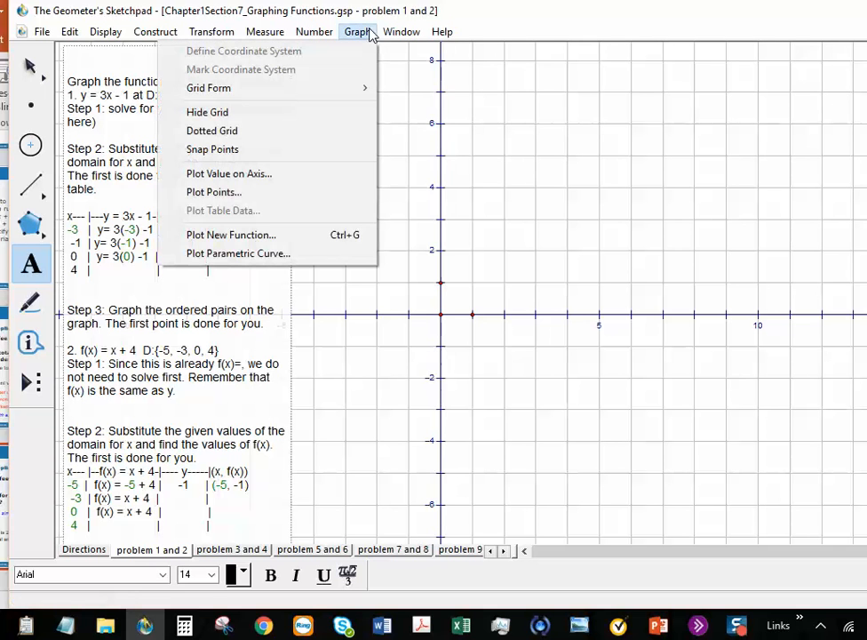
left_click(258, 194)
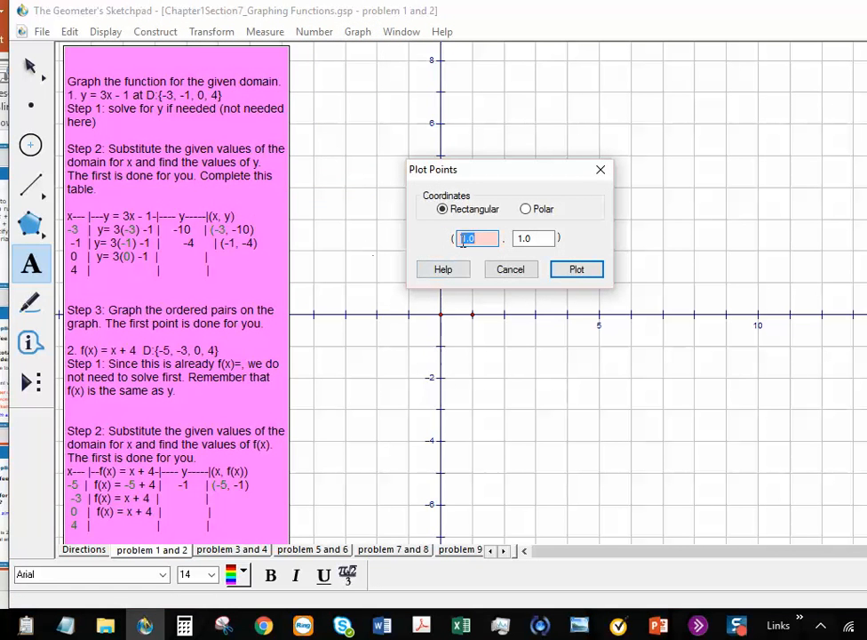
type("-1")
left_click_drag(535, 240, 500, 252)
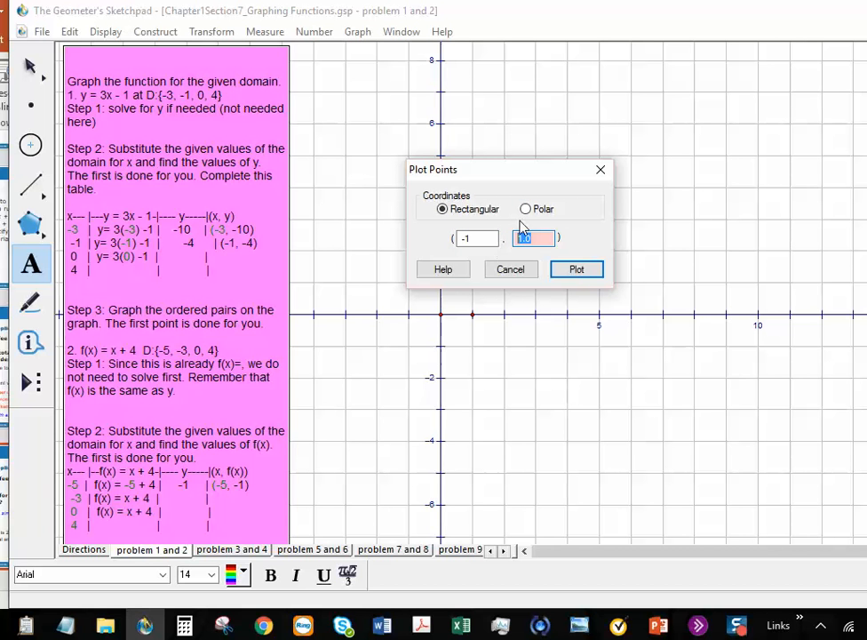
type("-4")
left_click(558, 275)
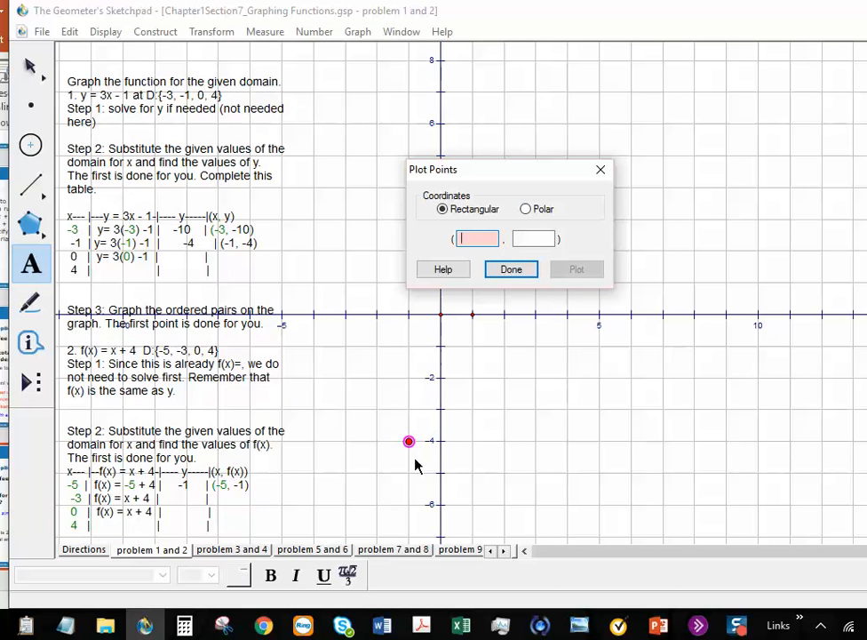
left_click(519, 272)
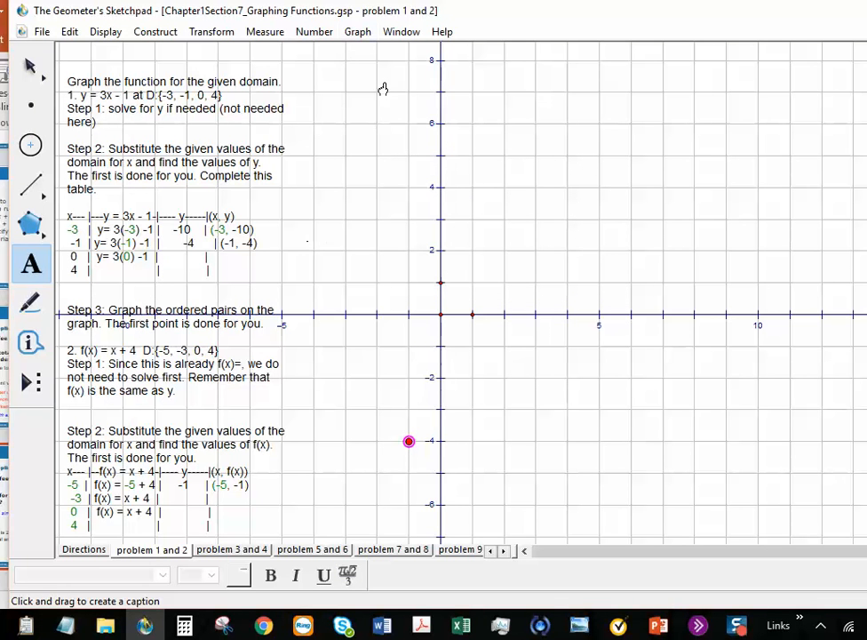
Step: Fill the x = 0 row with -1 and (0, -1), and write 3*4-1 in the x = 4 row
left_click(178, 256)
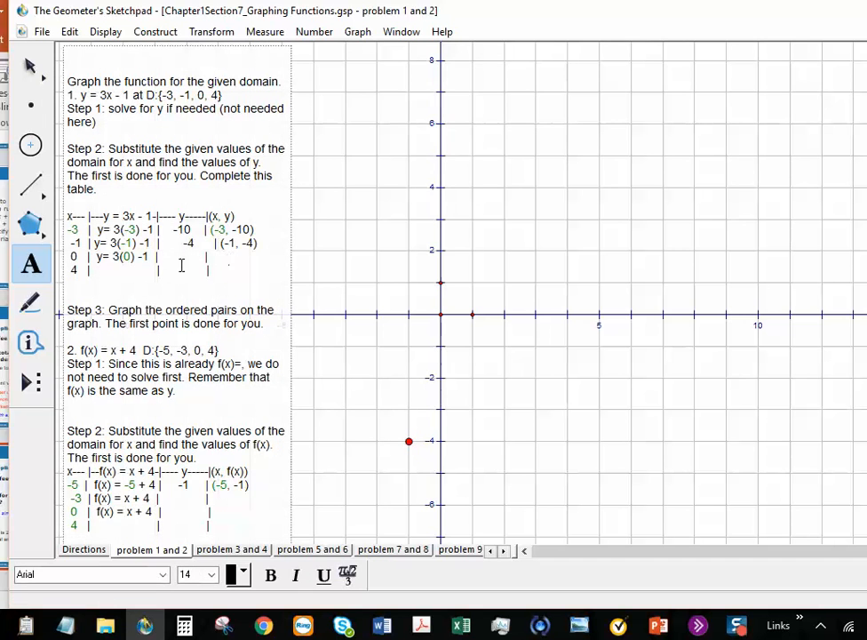
type("-1      | (0, -1)")
key("Left")
key("Left")
key("Left")
key("Left")
type("y =")
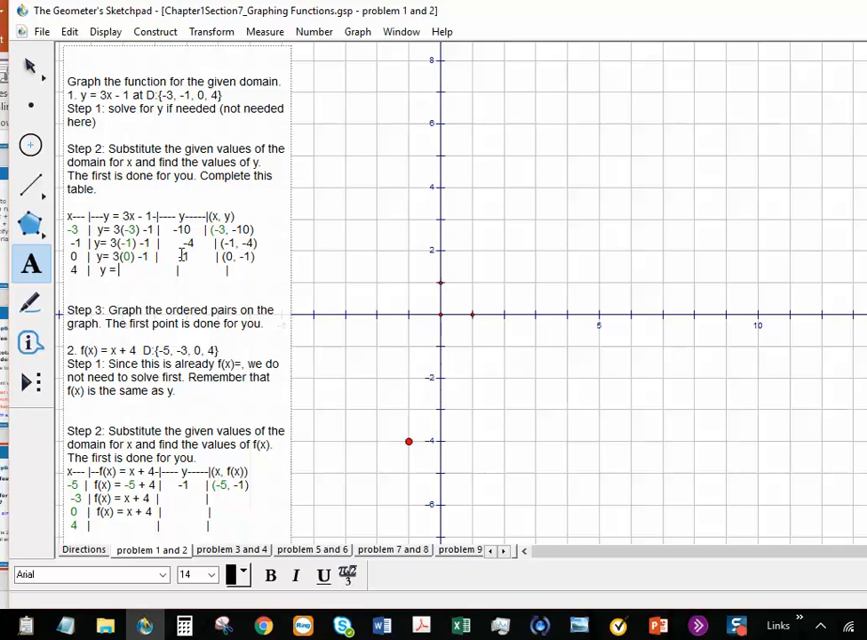
type(" 4*0")
type("-1")
key("BackSpace")
Step: Clean up the x = 4 row and add the value 11 and the pair (4,11)
key("BackSpace")
key("BackSpace")
key("BackSpace")
key("BackSpace")
key("BackSpace")
key("BackSpace")
key("BackSpace")
key("BackSpace")
key("BackSpace")
key("BackSpace")
key("BackSpace")
type("3*4-1   |")
key("Right")
key("Right")
key("BackSpace")
key("BackSpace")
key("BackSpace")
key("BackSpace")
key("BackSpace")
key("BackSpace")
key("Right")
key("Right")
type("11")
key("Right")
key("Right")
key("Right")
key("Right")
key("Right")
key("Right")
key("Right")
key("Right")
key("Right")
key("Right")
key("Right")
key("Right")
key("Left")
type("(4,11")
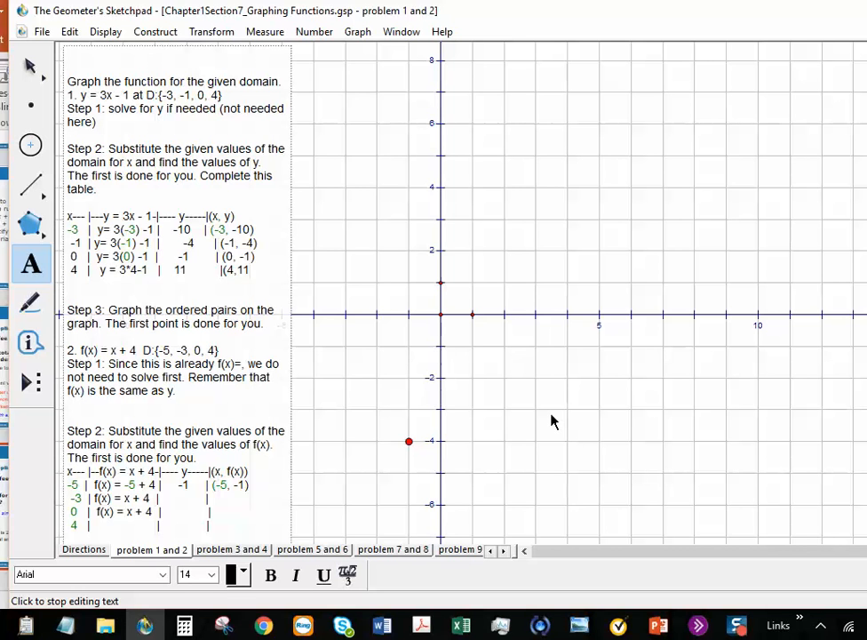
type(")")
Step: Plot the points (0, -1) and (4, 11) in the Plot Points dialog
left_click(356, 31)
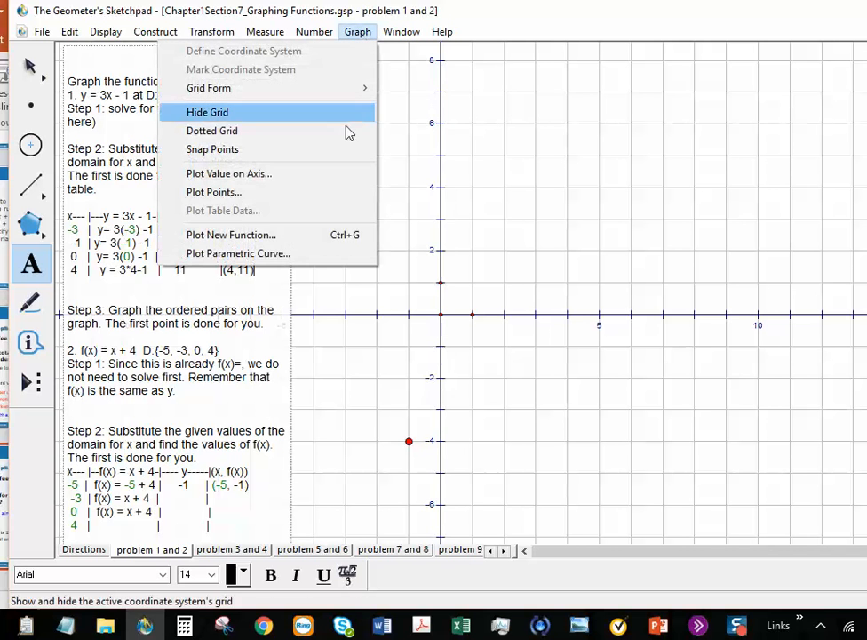
left_click(238, 192)
type("0")
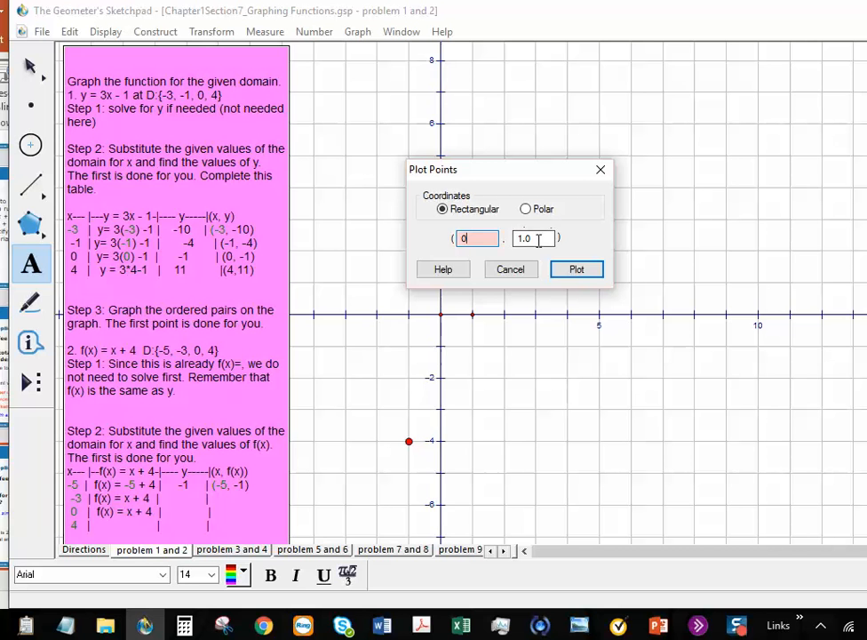
left_click_drag(543, 235, 511, 235)
type("-1")
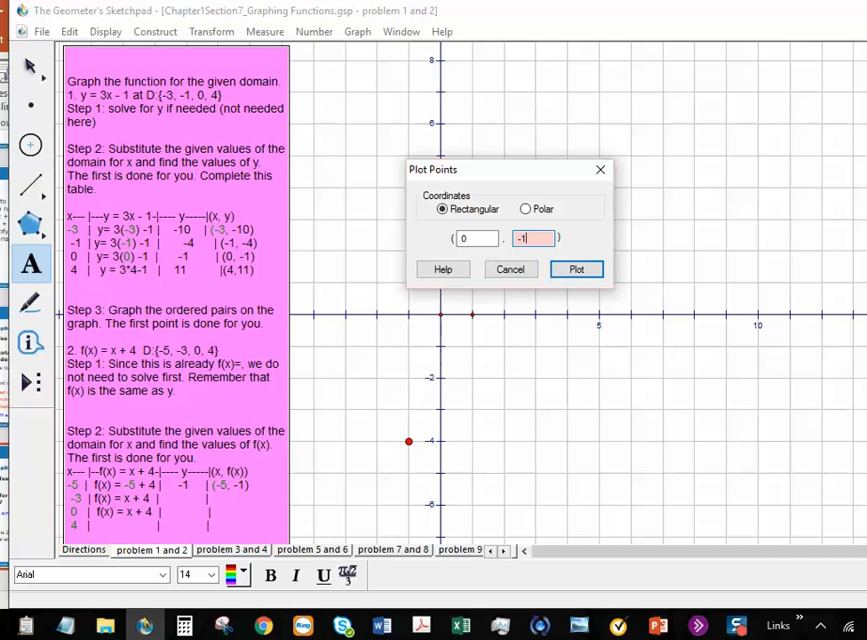
left_click(576, 271)
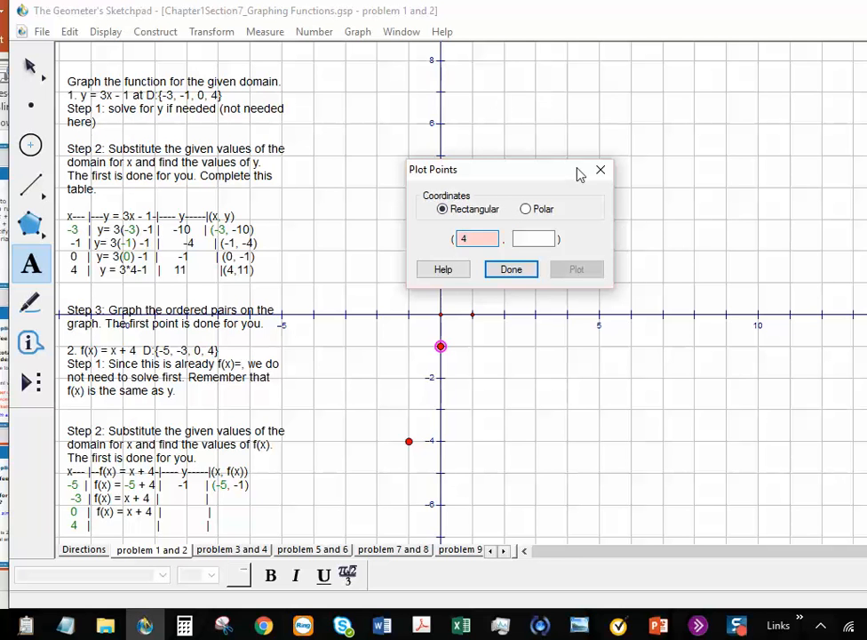
key("Tab")
type("1")
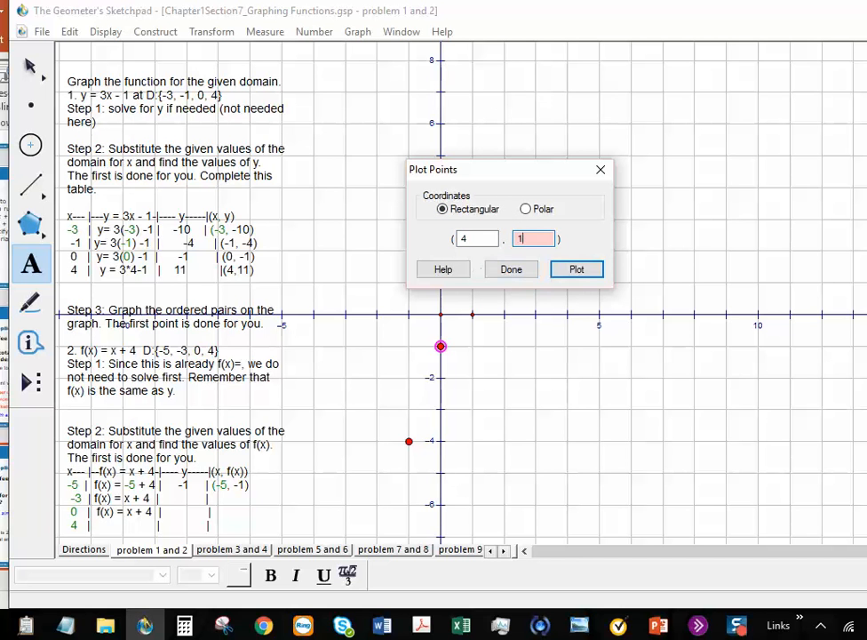
type("1")
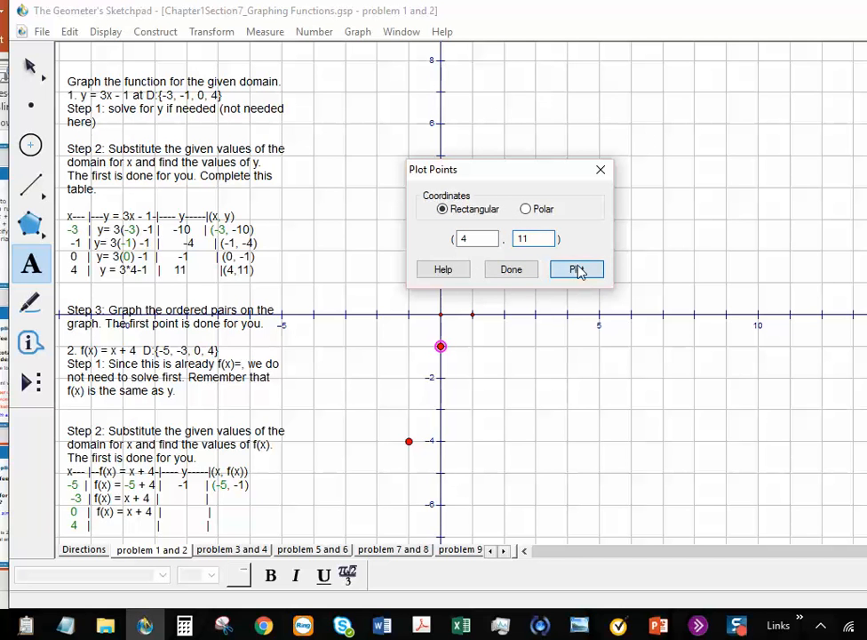
left_click(578, 272)
left_click(529, 272)
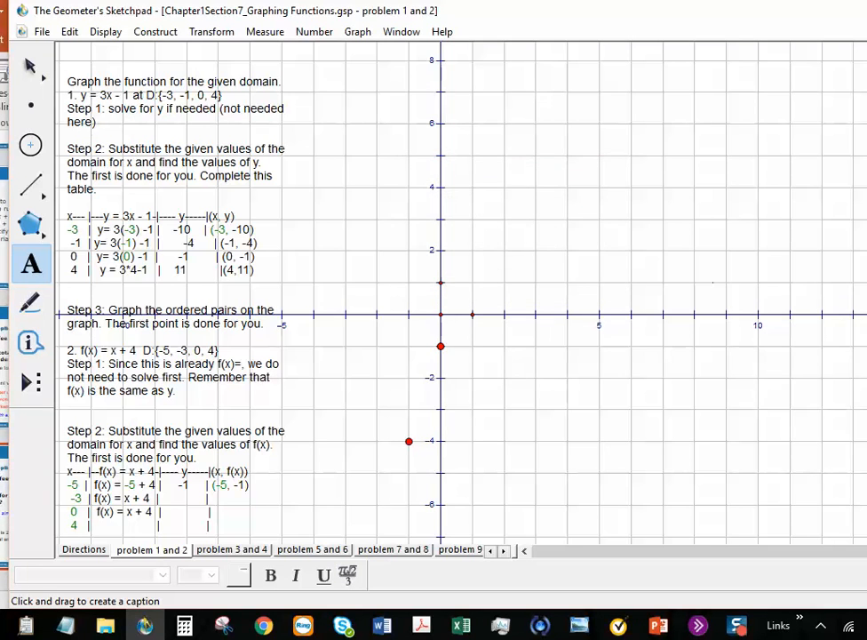
scroll(444, 267, "up", 3)
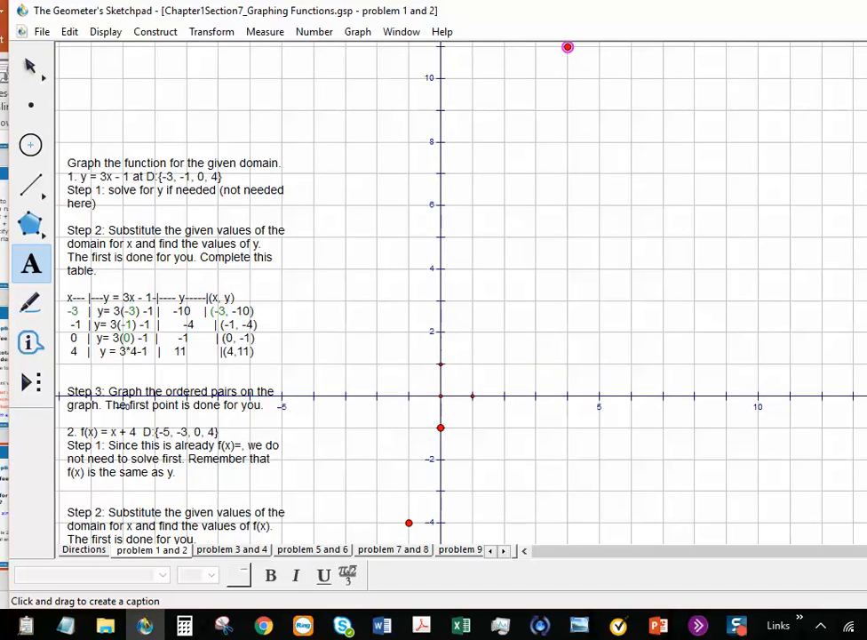
scroll(444, 293, "down", 3)
scroll(444, 293, "up", 3)
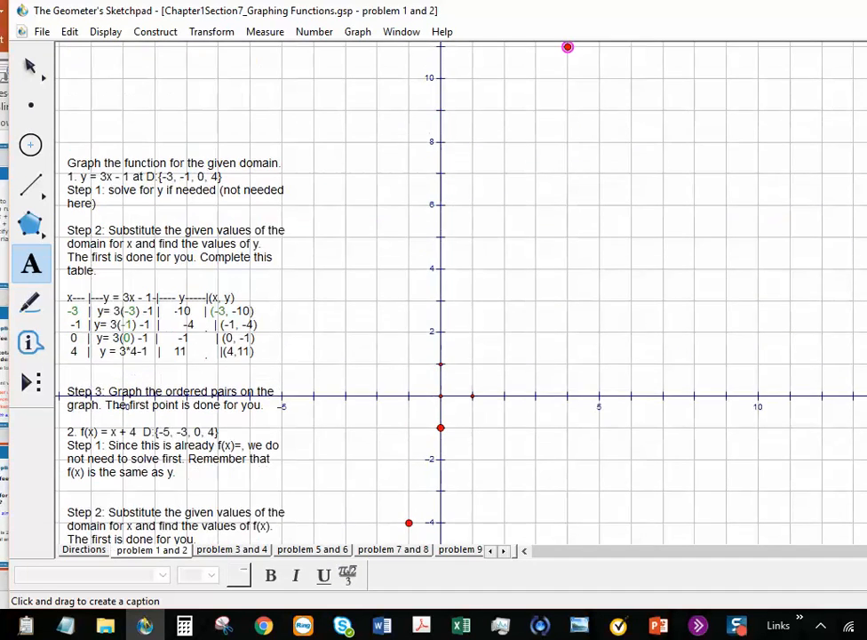
scroll(444, 293, "down", 3)
scroll(445, 293, "up", 3)
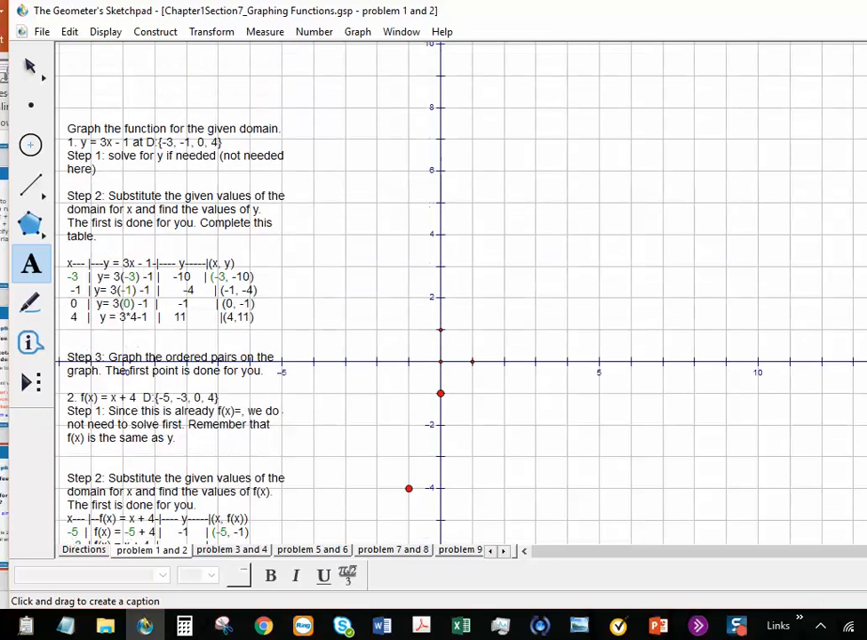
scroll(126, 370, "up", 1)
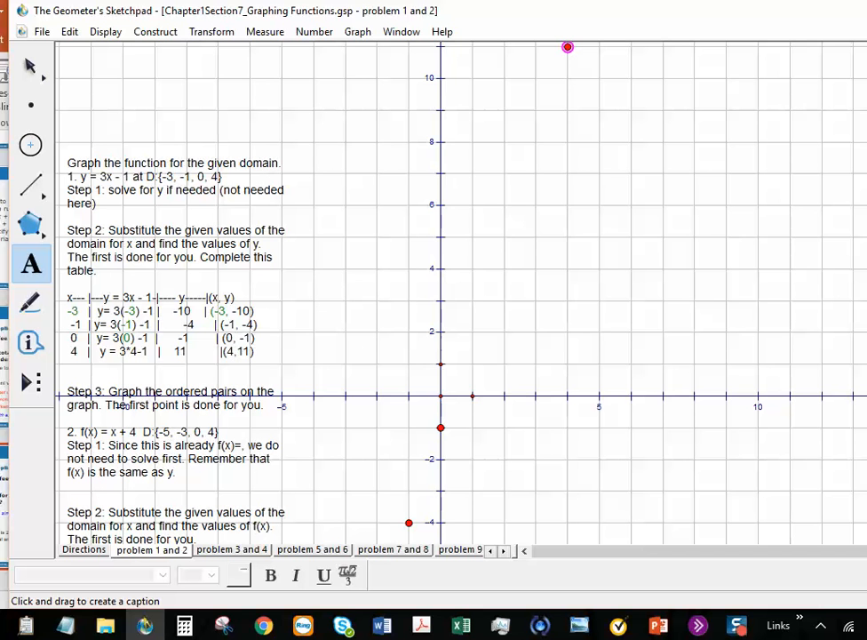
scroll(568, 47, "down", 3)
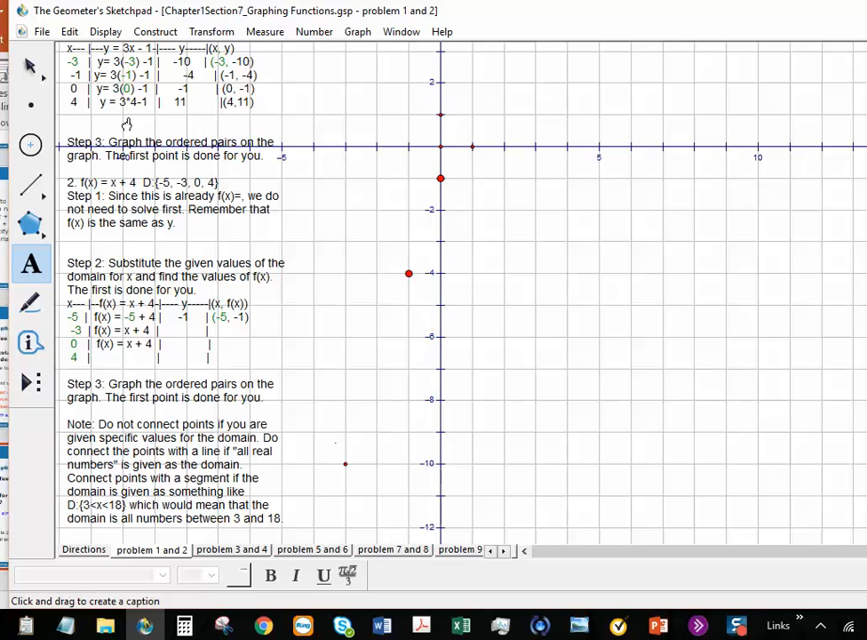
Step: Select the plotted problem 1 points and set them to Medium point style
left_click(31, 67)
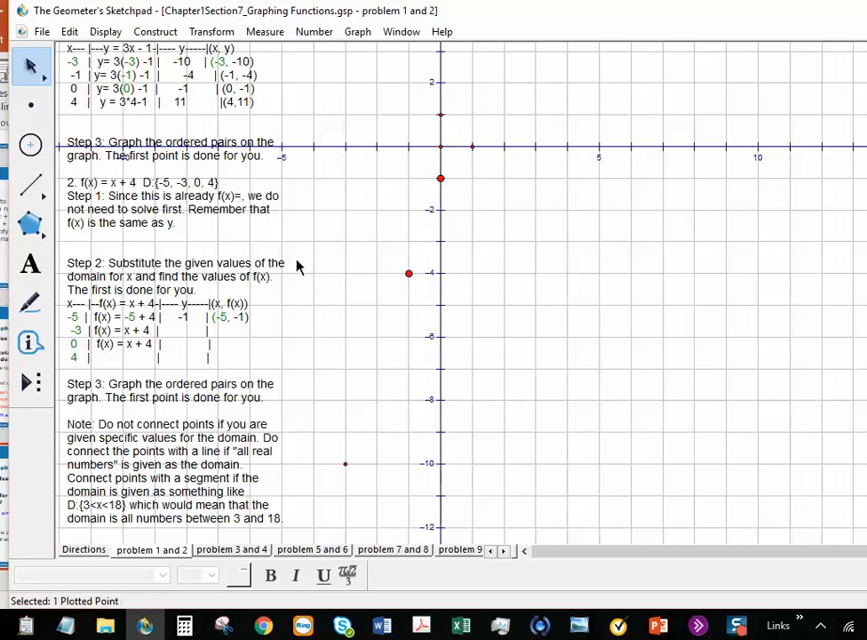
left_click(346, 463)
left_click(409, 273)
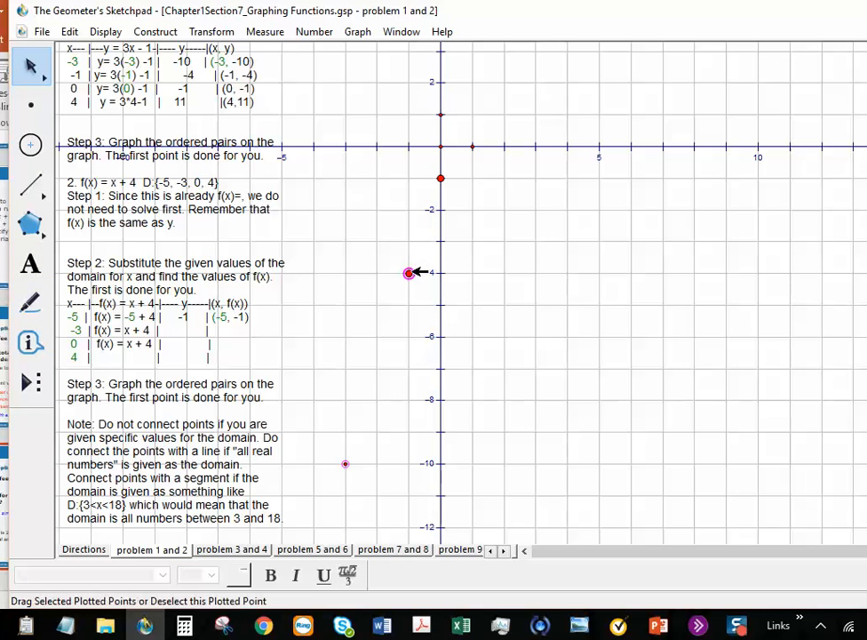
left_click(441, 180)
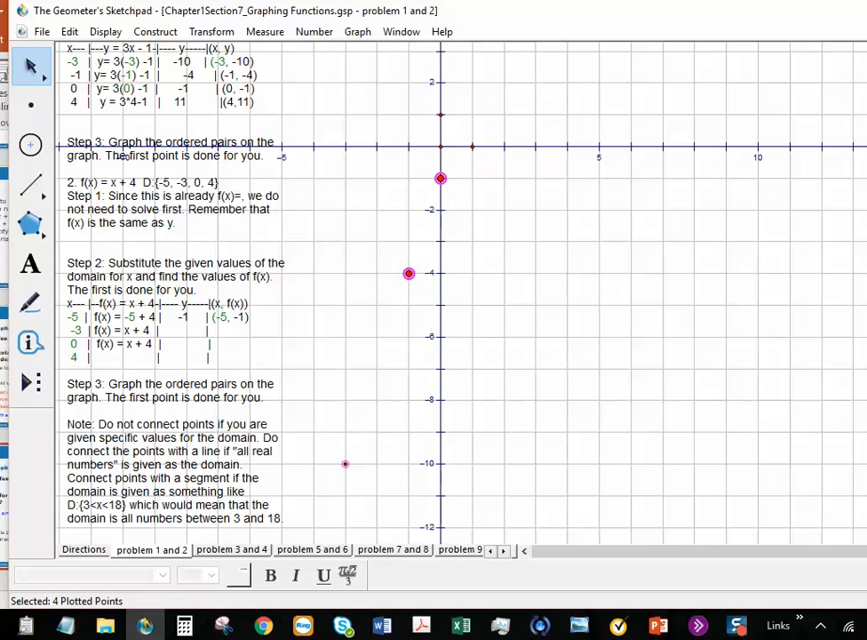
scroll(712, 77, "up", 5)
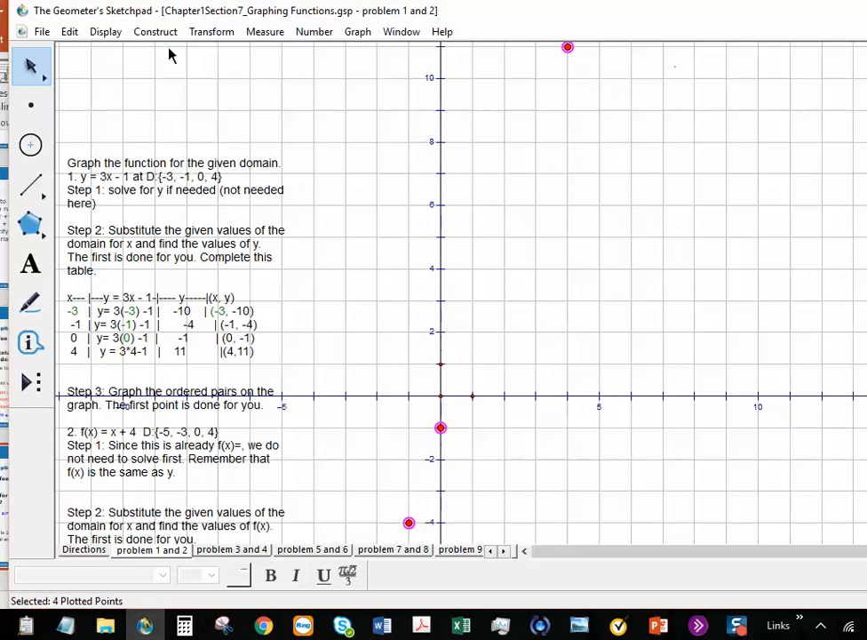
left_click(111, 36)
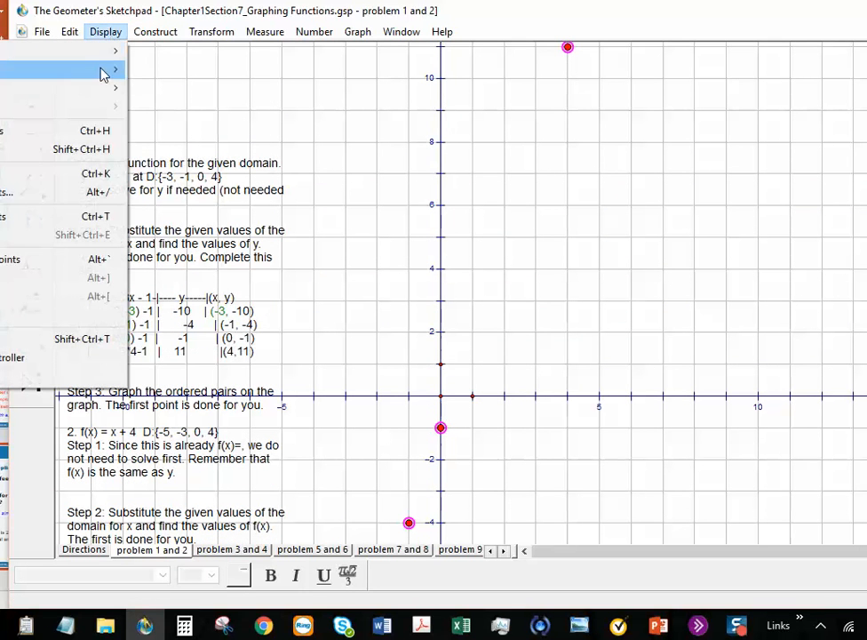
mouse_move(101, 73)
mouse_move(107, 53)
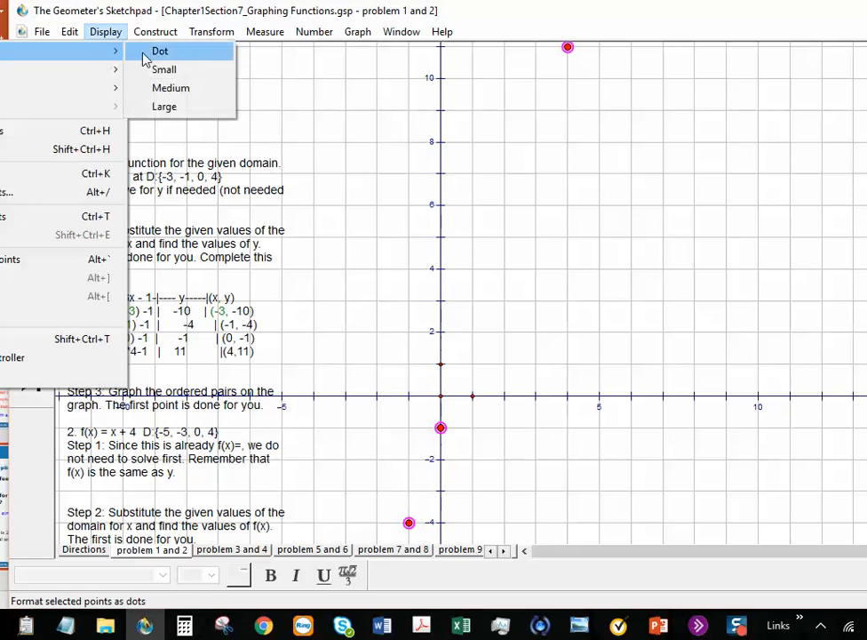
left_click(185, 89)
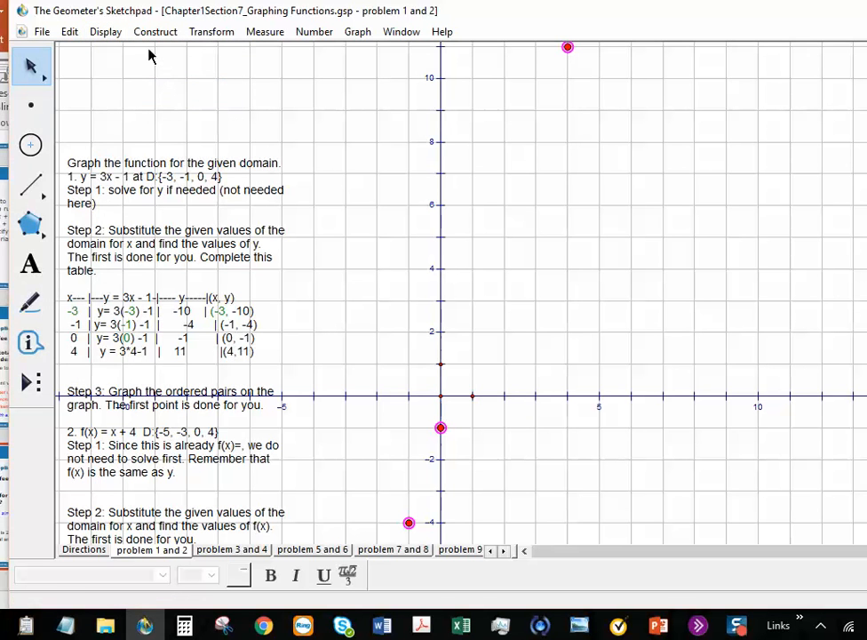
Step: Color the selected points dark green
left_click(102, 34)
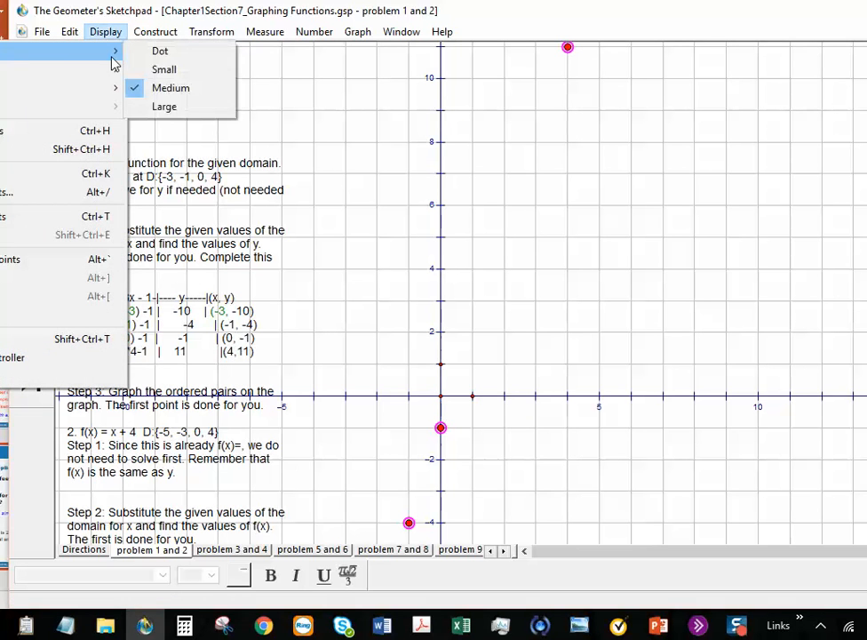
mouse_move(115, 68)
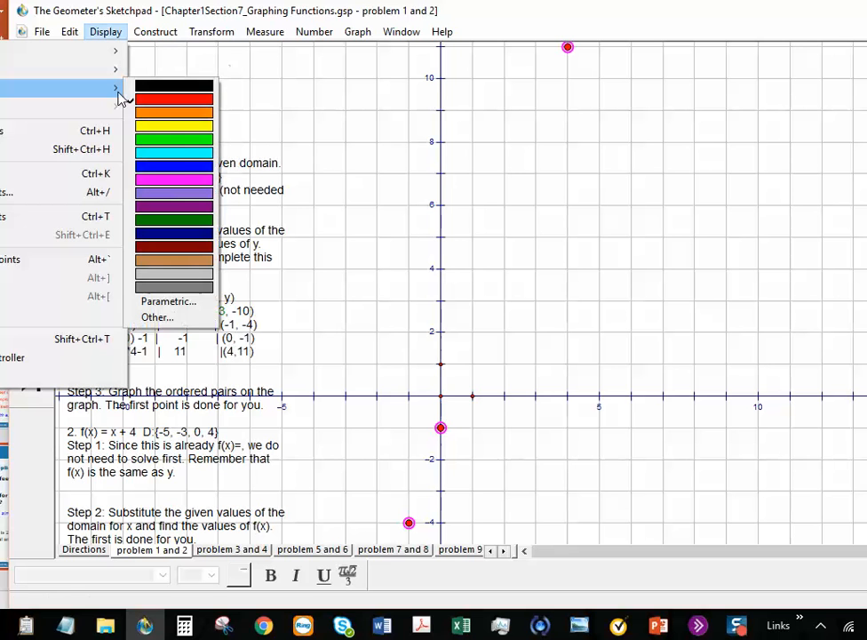
left_click(187, 220)
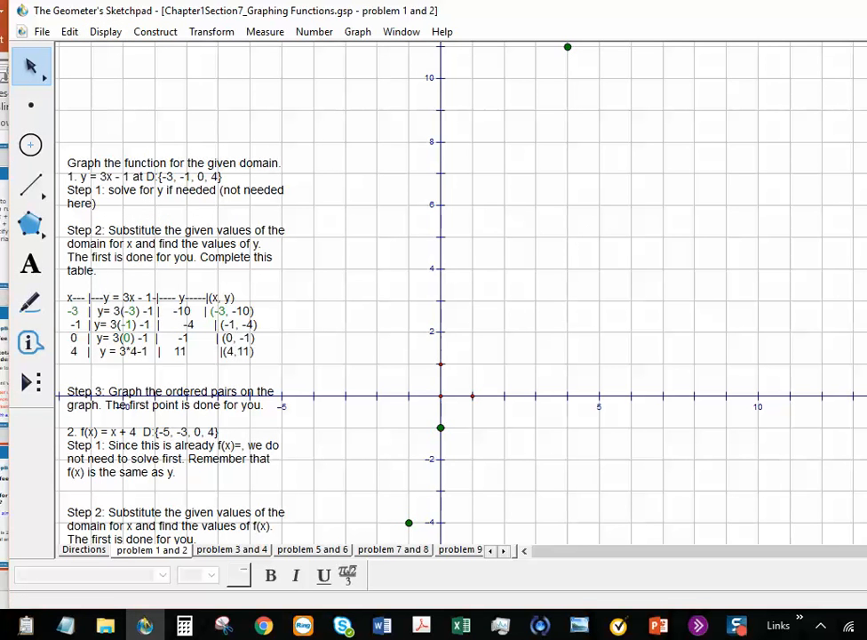
scroll(125, 405, "down", 6)
scroll(124, 405, "up", 6)
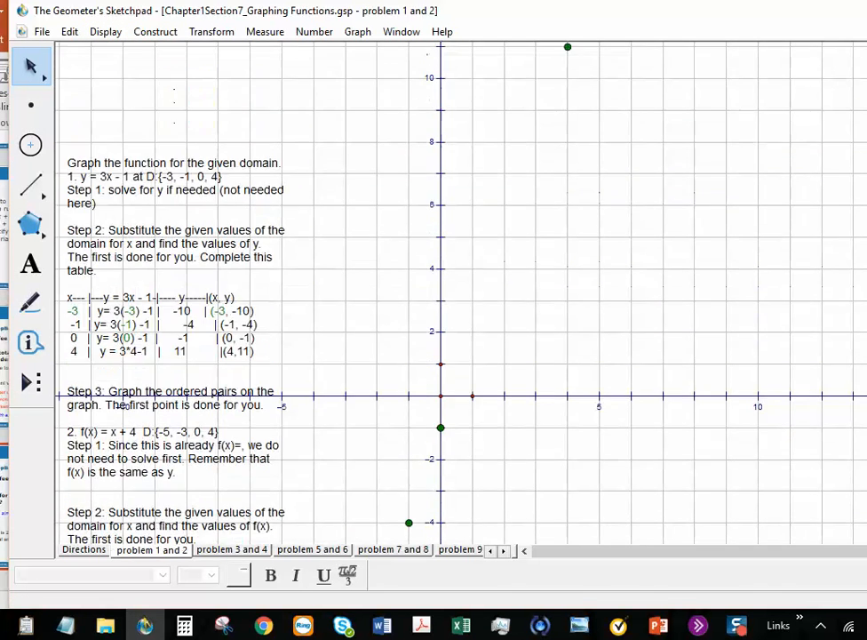
scroll(124, 405, "down", 6)
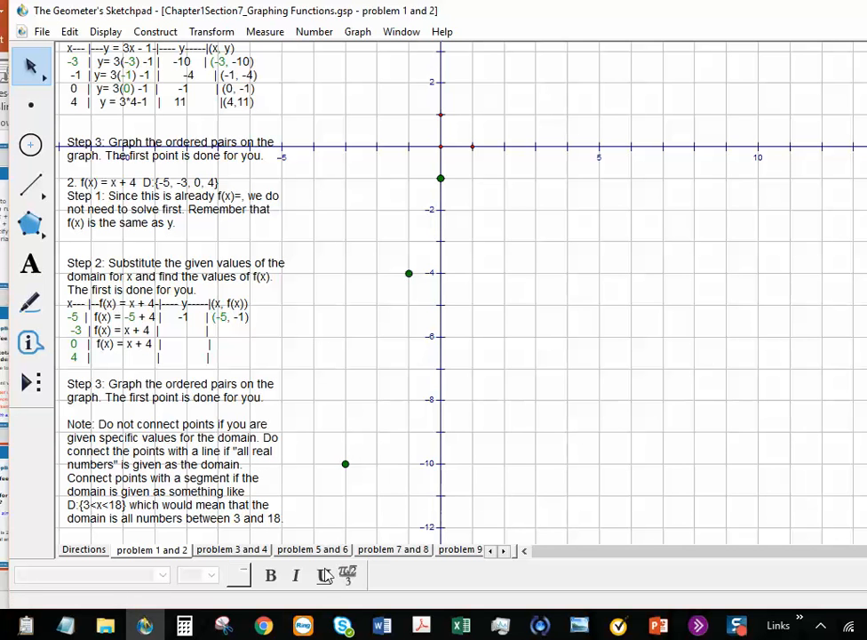
Step: Go to the 'problem 3 and 4' page and scroll to show problem 3
left_click(260, 550)
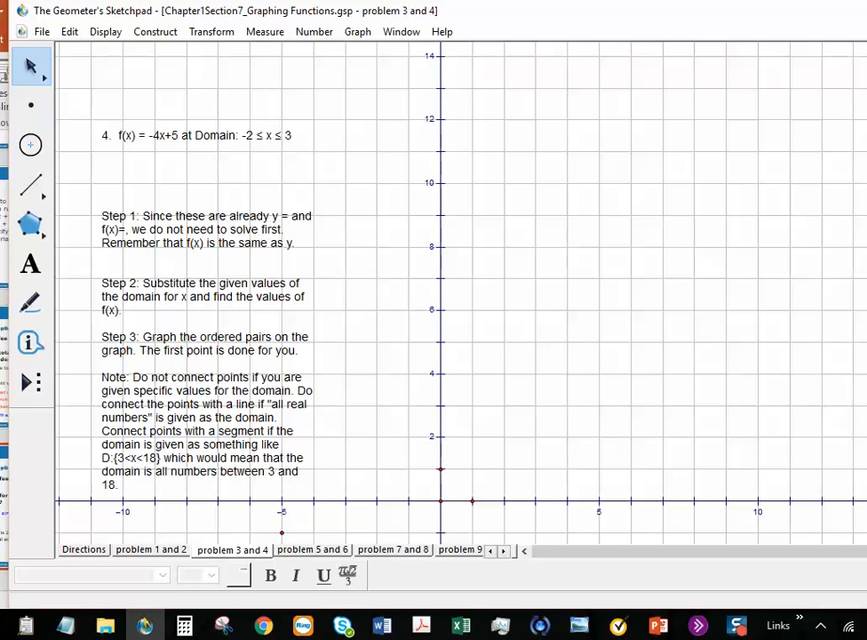
scroll(345, 62, "up", 3)
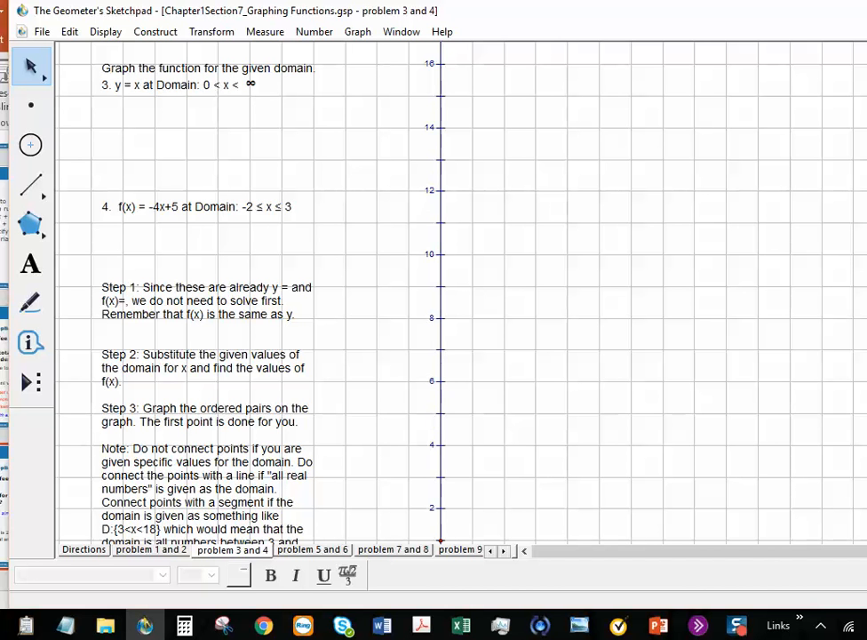
scroll(461, 291, "down", 2)
scroll(461, 291, "up", 2)
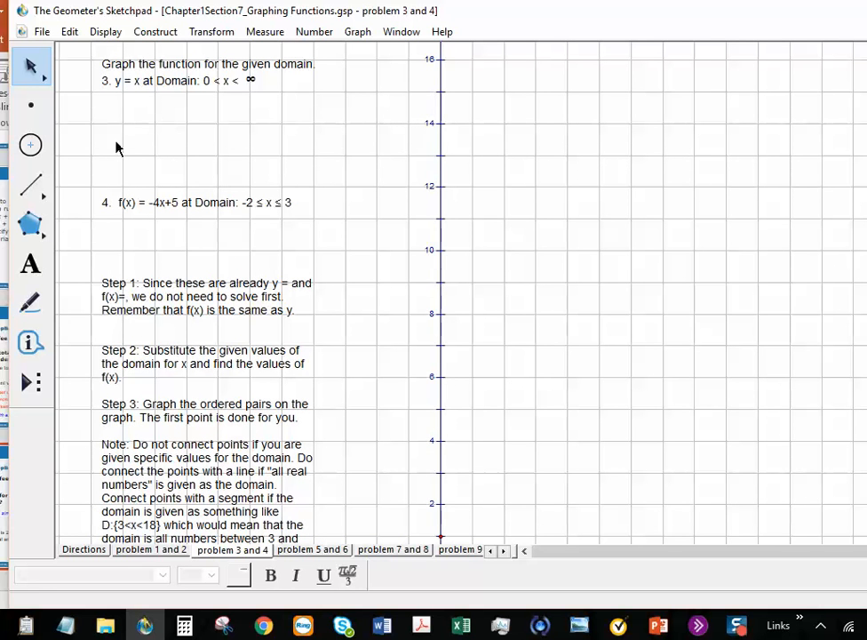
Step: Remove a stray freehand mark drawn below problem 3
left_click(32, 304)
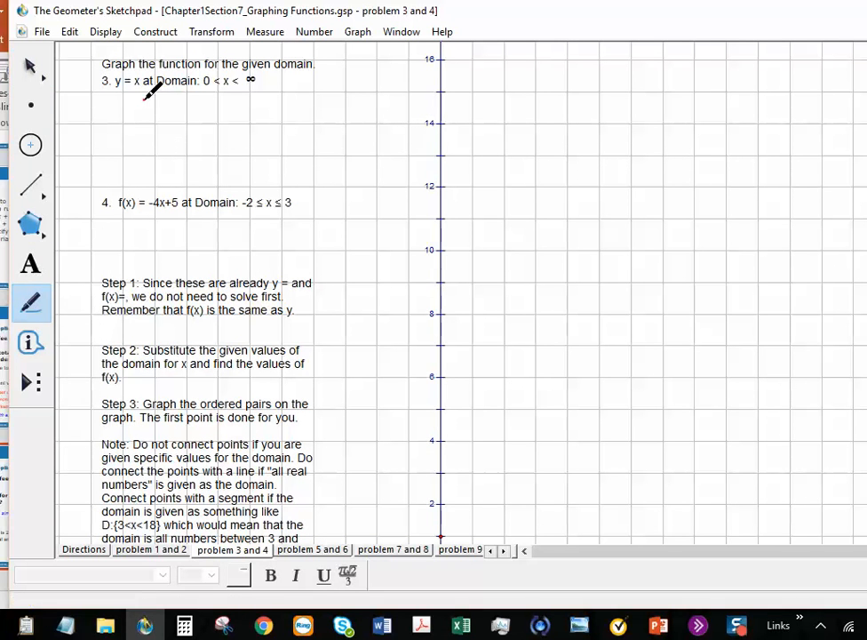
left_click_drag(144, 99, 165, 154)
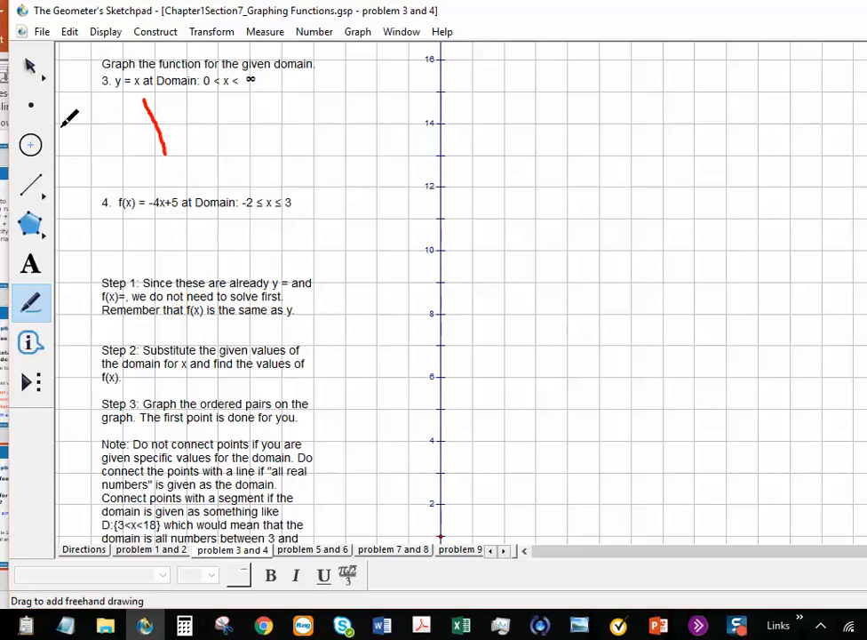
left_click(32, 70)
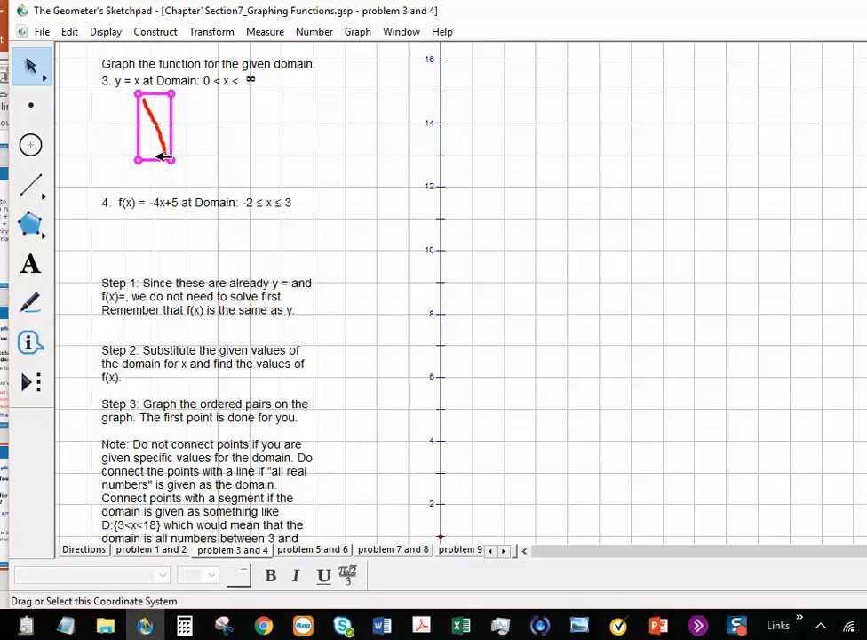
key("Delete")
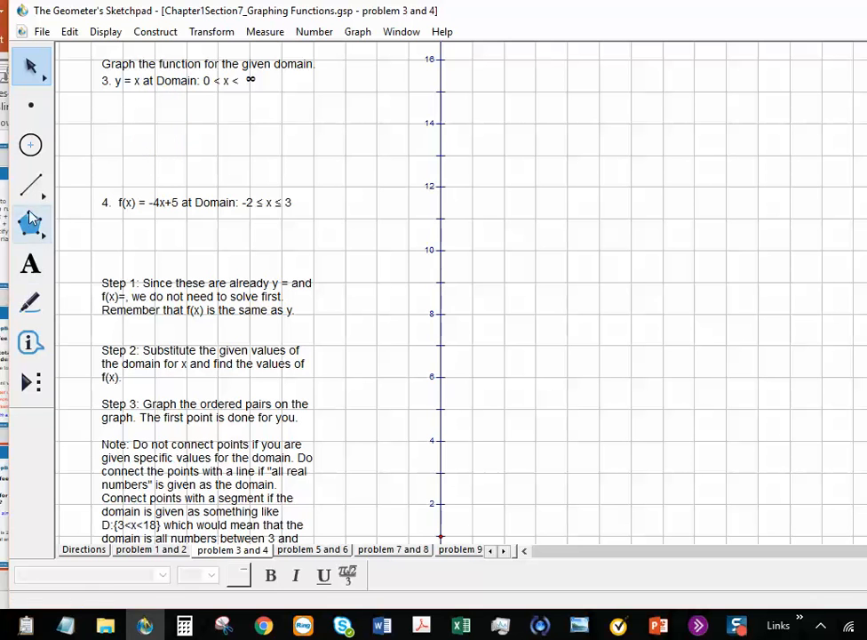
Step: Hand-draw an x–y table under problem 3 with 1, 2, 3 in both columns
left_click(31, 303)
left_click_drag(158, 93, 133, 182)
left_click_drag(114, 112, 180, 111)
mouse_move(121, 93)
left_mouse_down()
mouse_move(147, 92)
mouse_move(120, 110)
left_mouse_up()
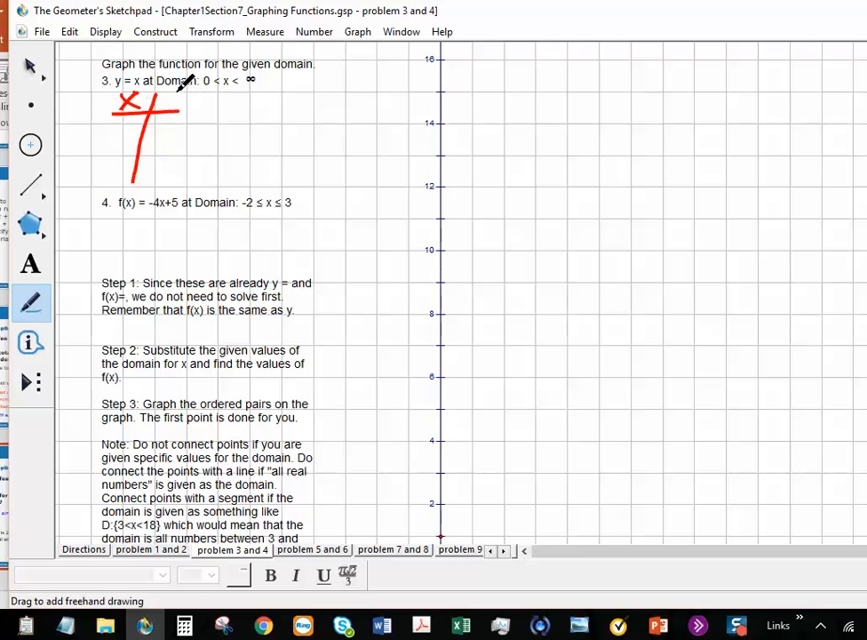
mouse_move(175, 93)
left_mouse_down()
mouse_move(184, 117)
mouse_move(197, 109)
left_mouse_up()
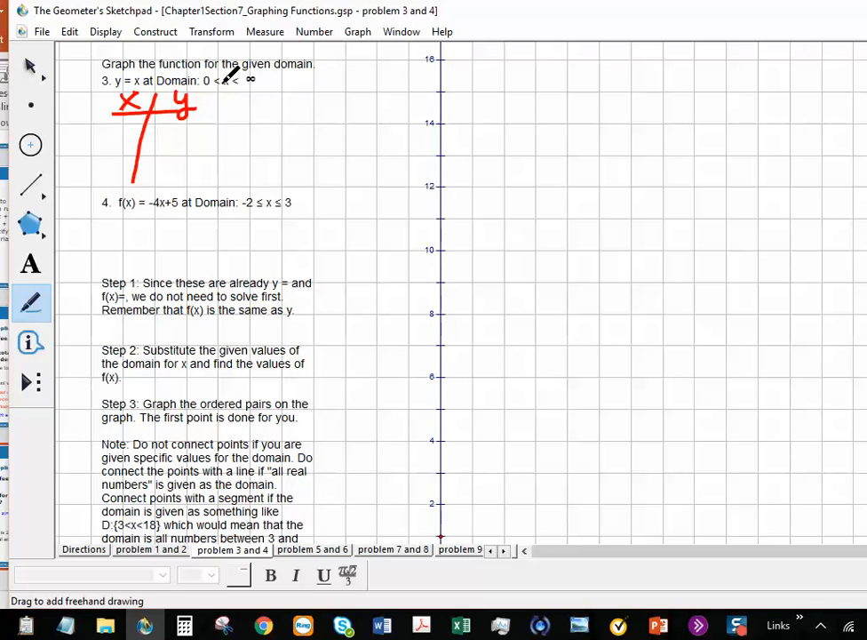
mouse_move(124, 123)
left_mouse_down()
mouse_move(120, 173)
mouse_move(110, 184)
left_mouse_up()
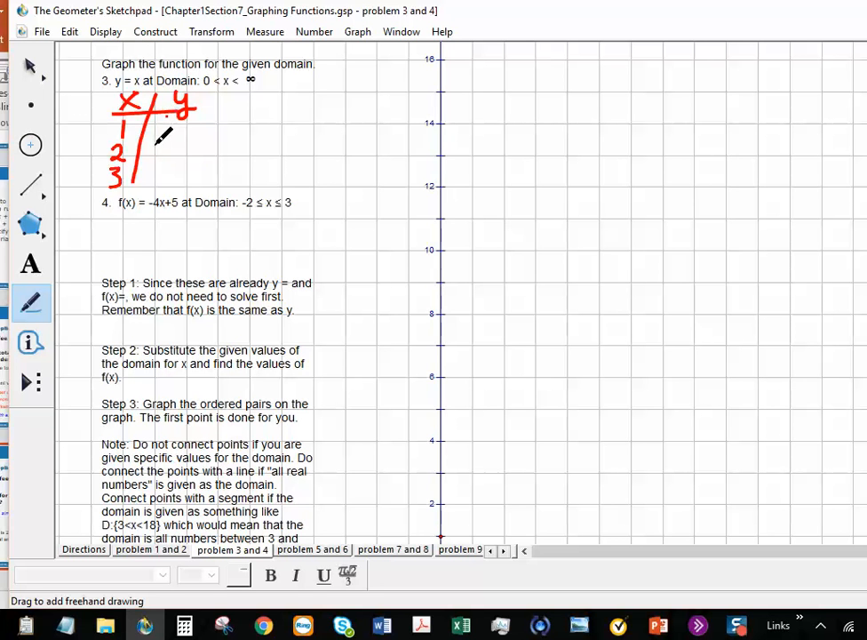
left_click_drag(156, 143, 175, 155)
left_click_drag(163, 114, 157, 176)
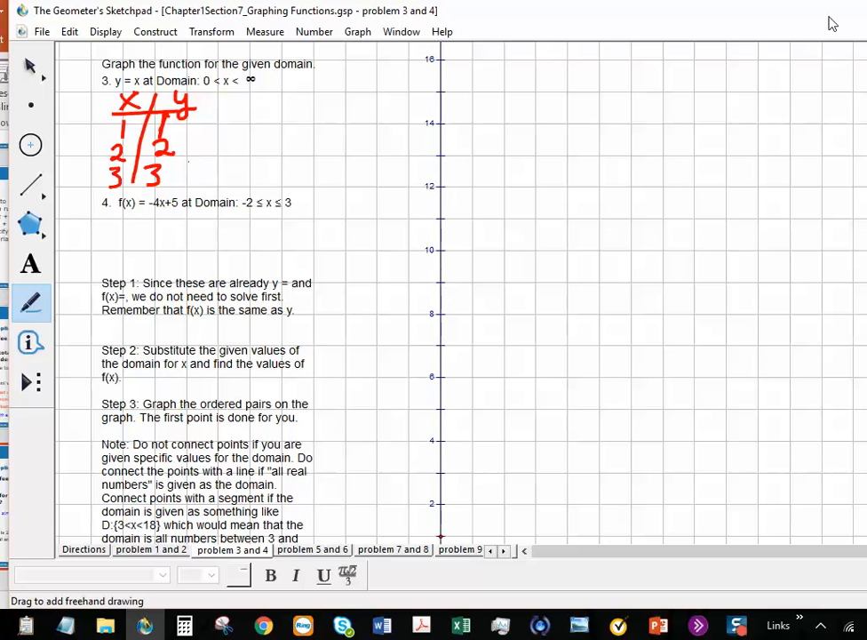
scroll(356, 294, "down", 3)
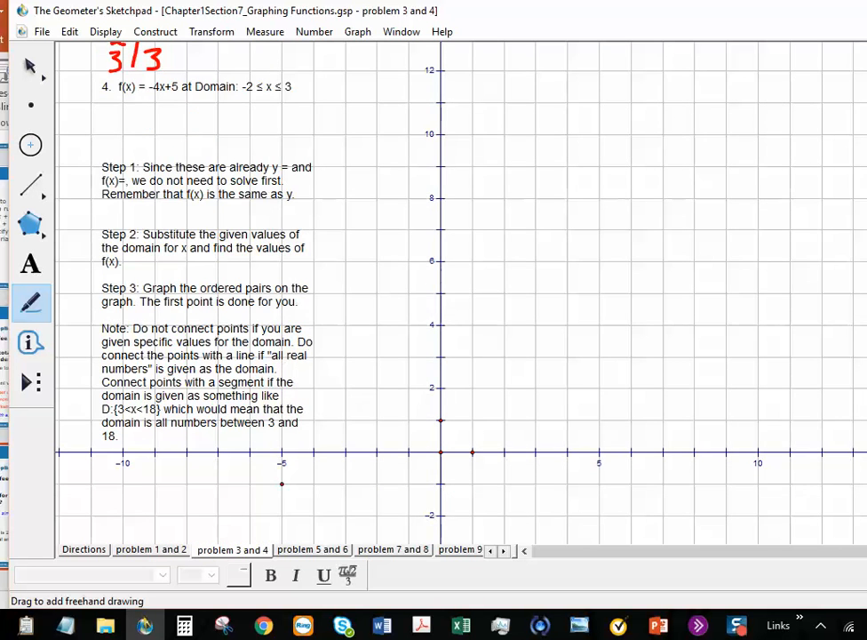
scroll(463, 294, "up", 3)
scroll(463, 293, "down", 1)
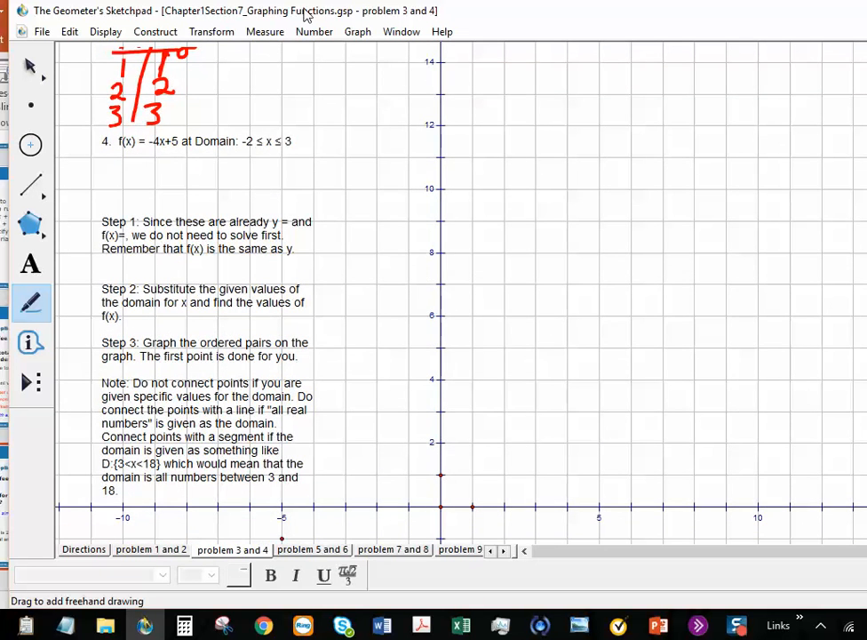
Step: Plot the points (1, 1), (2, 2) and (3, 3) with the Plot Points dialog
left_click(356, 34)
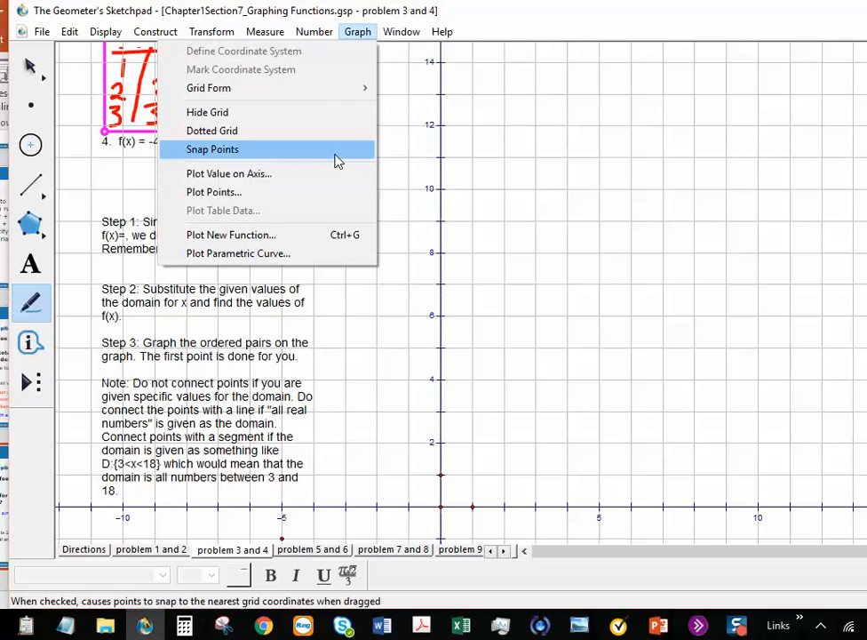
left_click(320, 206)
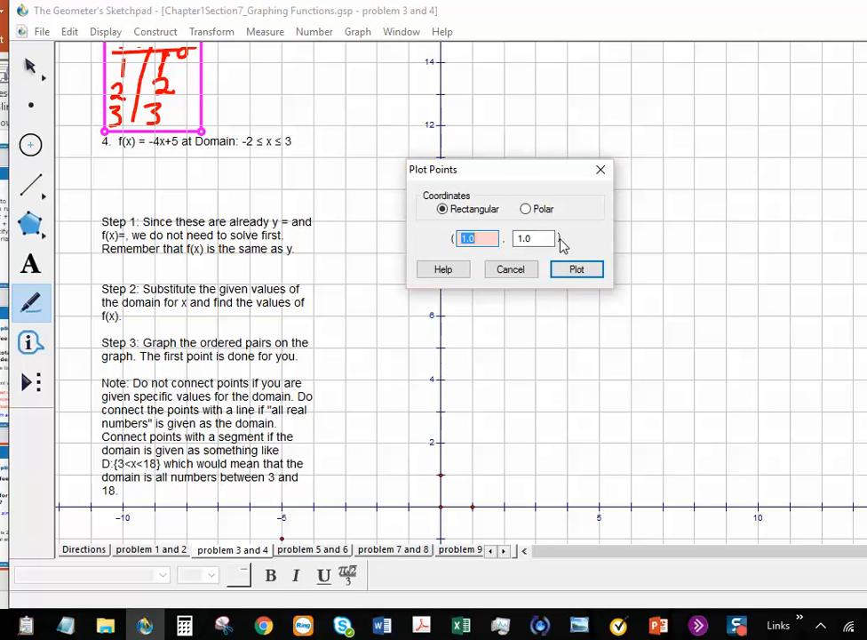
type("0")
key("Tab")
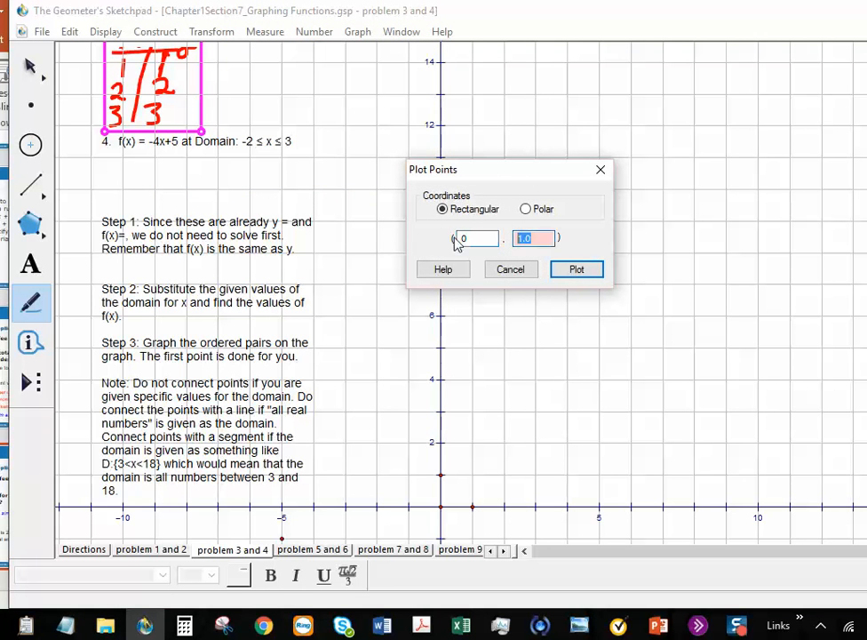
left_click_drag(477, 233, 456, 237)
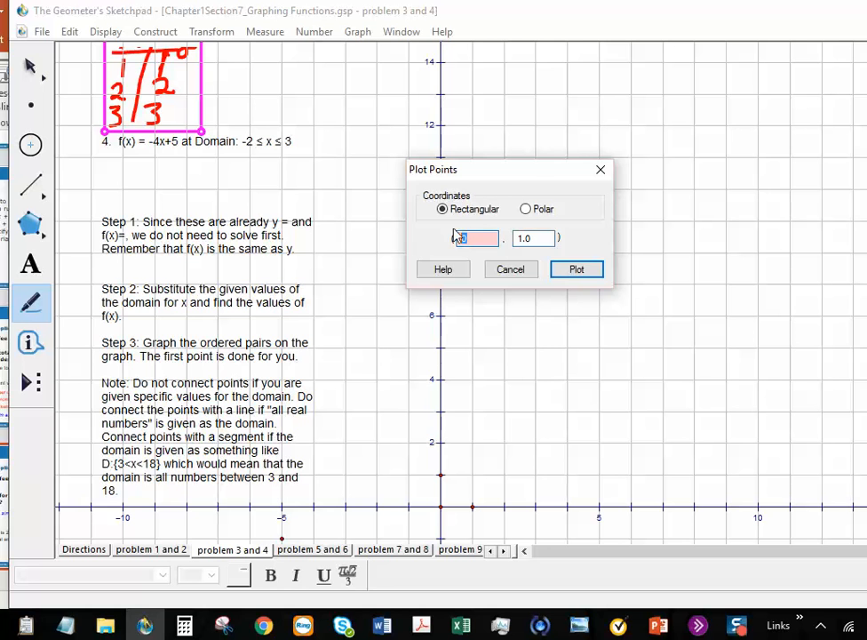
left_click(580, 271)
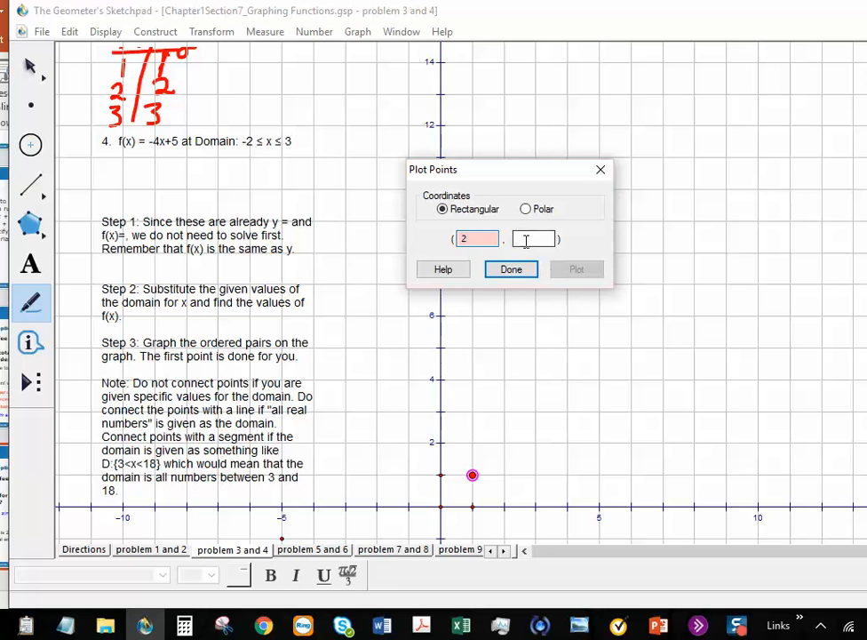
left_click(525, 239)
type("2")
left_click(574, 271)
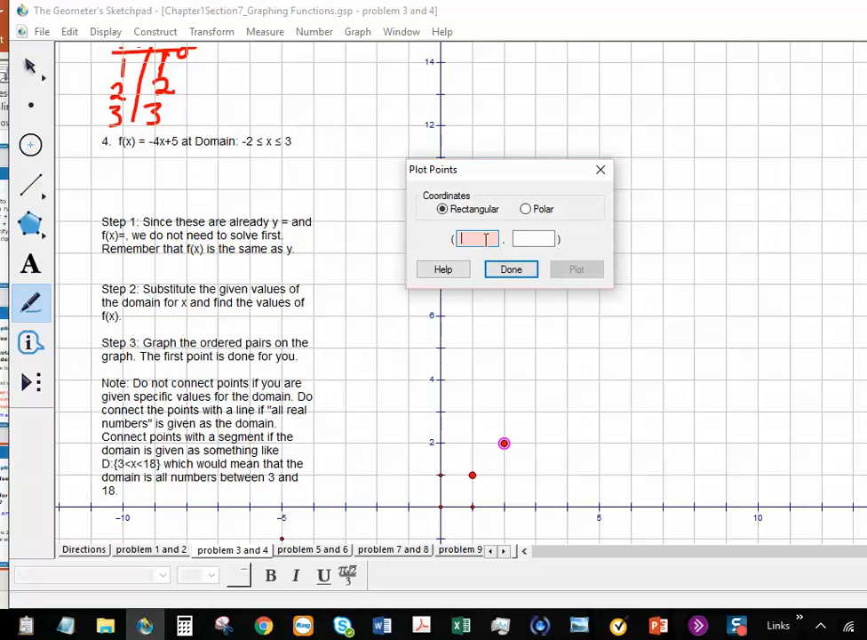
left_click(522, 238)
type("3")
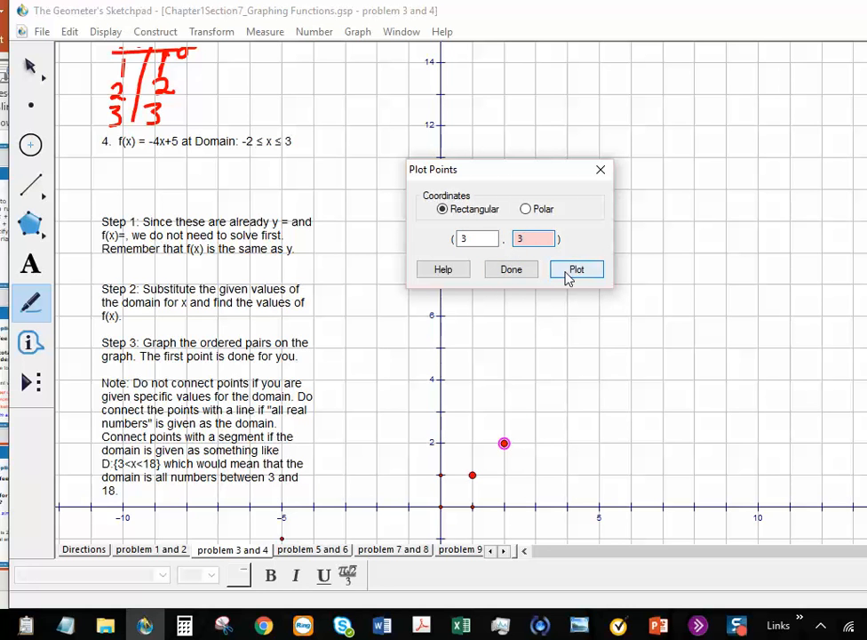
left_click(565, 270)
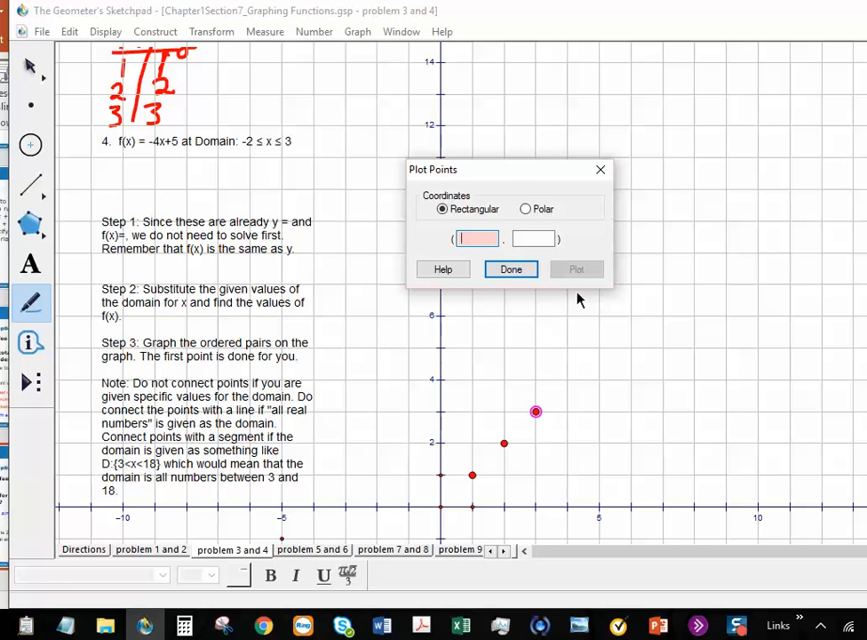
left_click(511, 270)
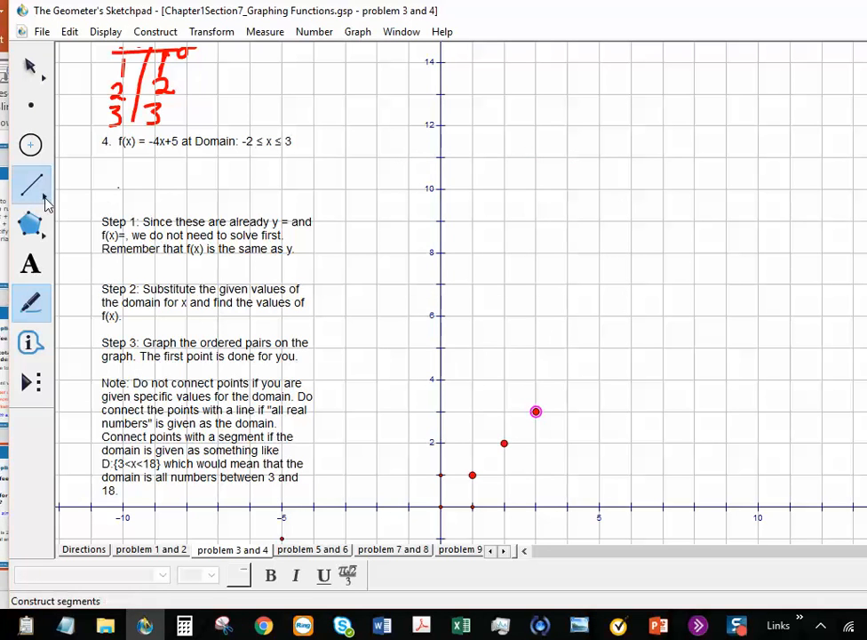
Step: Draw a ray from the origin through (1, 1), (2, 2) and (3, 3), and circle the origin
left_click_drag(46, 205, 115, 184)
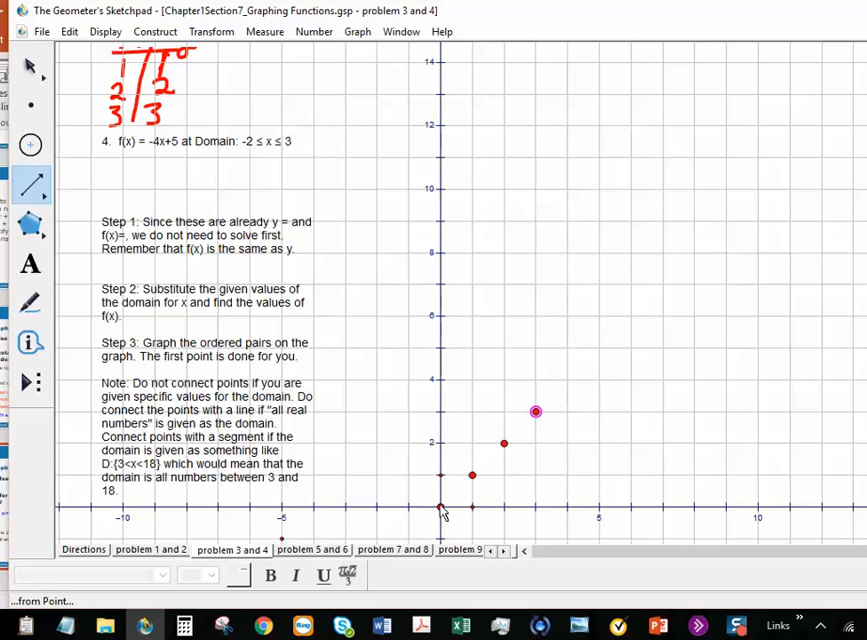
left_click_drag(441, 507, 536, 413)
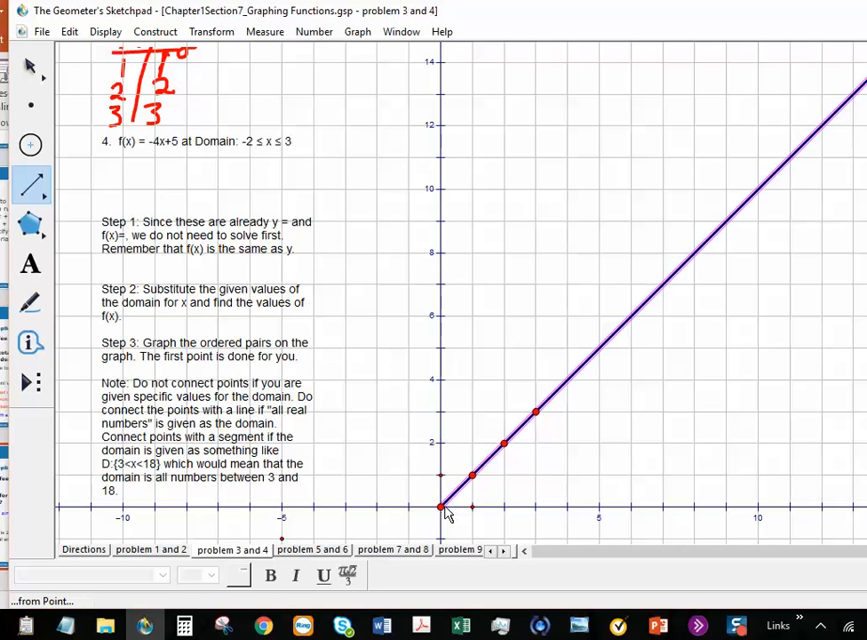
left_click(30, 144)
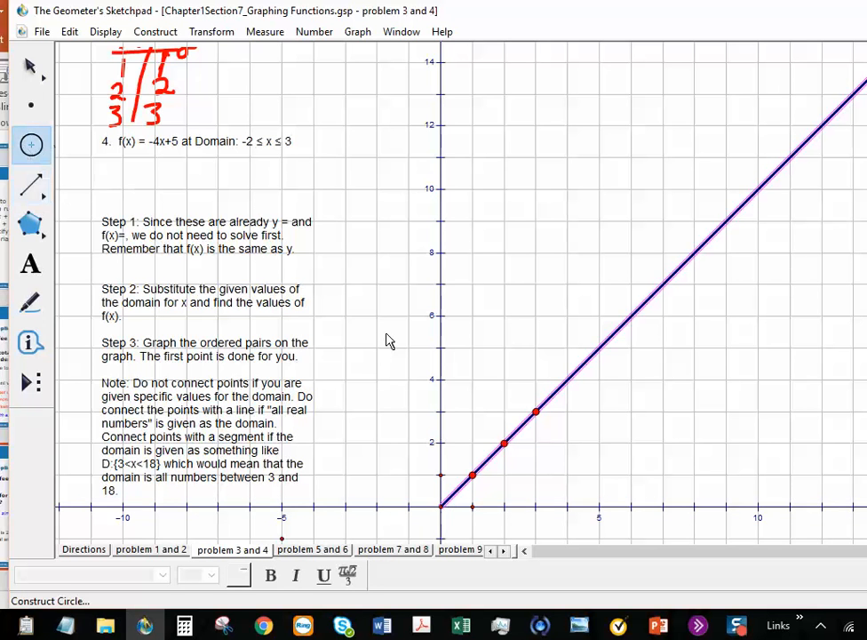
left_click(441, 507)
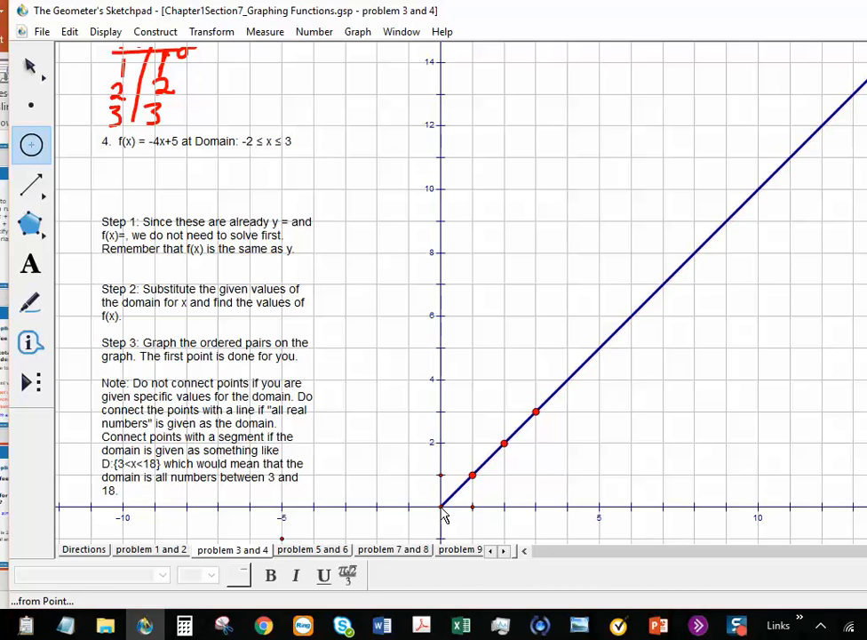
left_click_drag(444, 514, 449, 514)
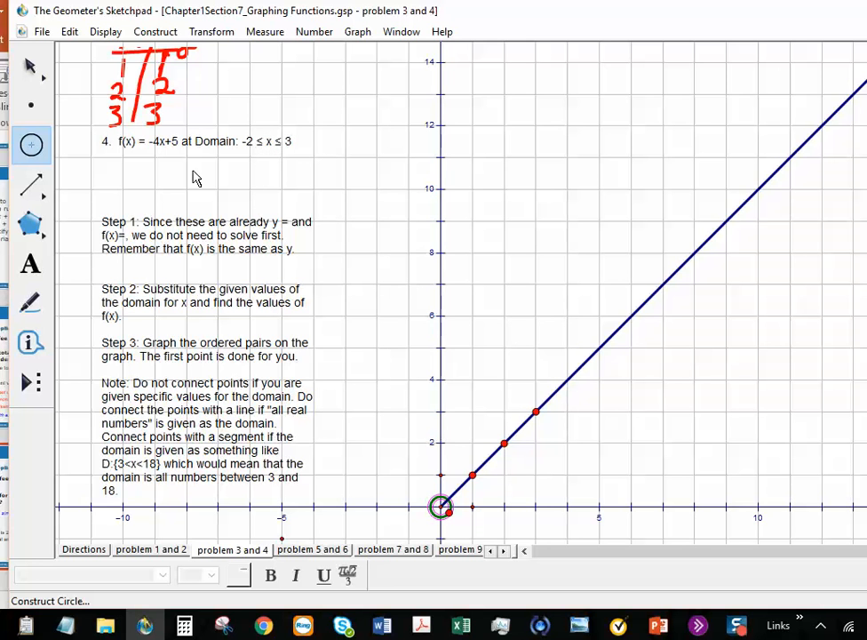
left_click_drag(32, 186, 74, 196)
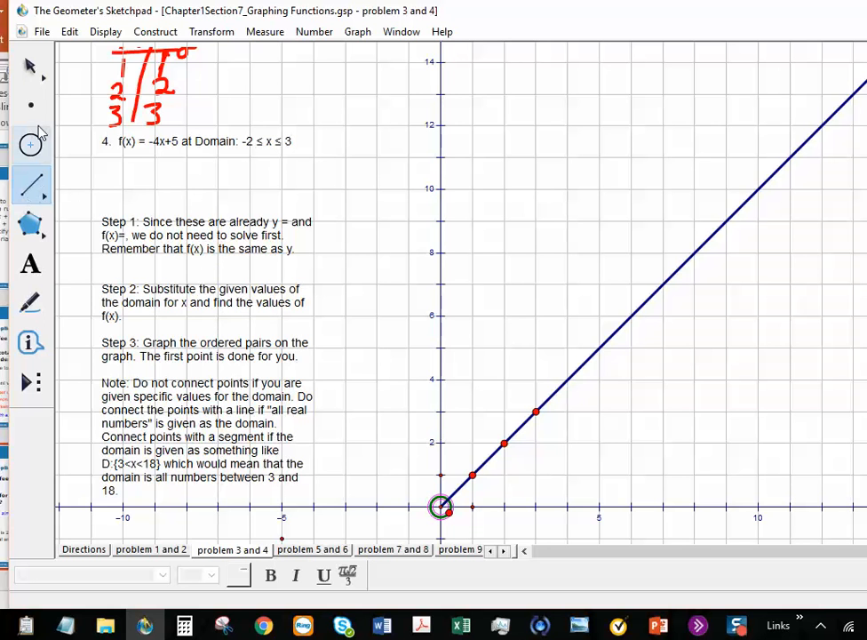
Step: Hand-draw an x|y table under problem 4 and write 3 in the x column
left_click(32, 306)
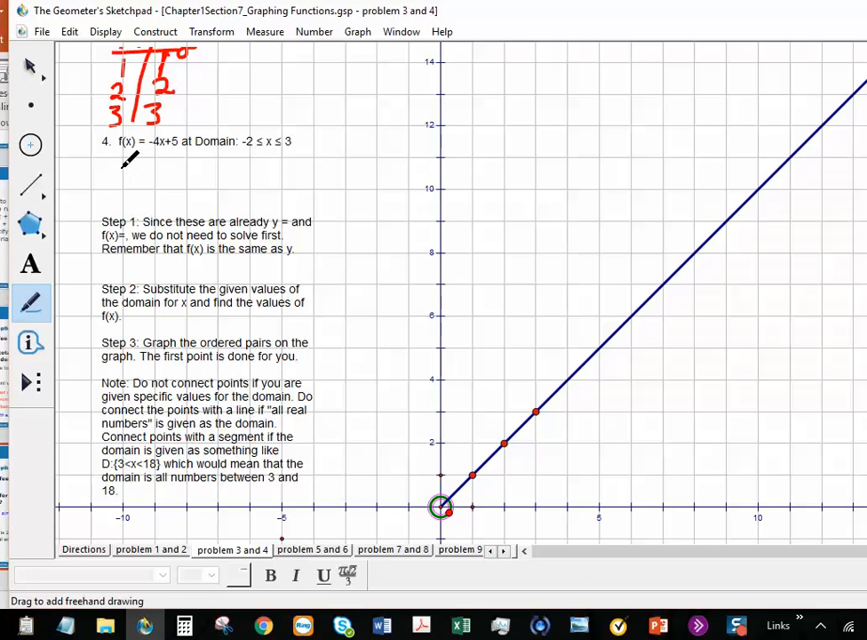
mouse_move(123, 160)
left_mouse_down()
mouse_move(143, 158)
mouse_move(121, 170)
left_mouse_up()
left_click_drag(161, 140, 161, 204)
mouse_move(172, 153)
left_mouse_down()
mouse_move(199, 159)
mouse_move(184, 175)
left_mouse_up()
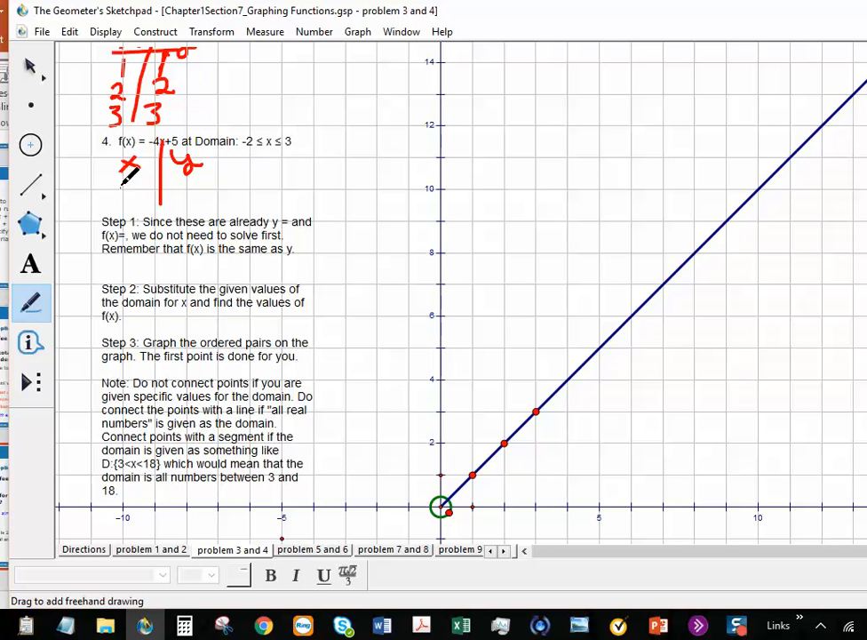
mouse_move(119, 176)
left_mouse_down()
mouse_move(221, 164)
mouse_move(131, 186)
mouse_move(150, 176)
mouse_move(151, 189)
mouse_move(174, 201)
left_mouse_up()
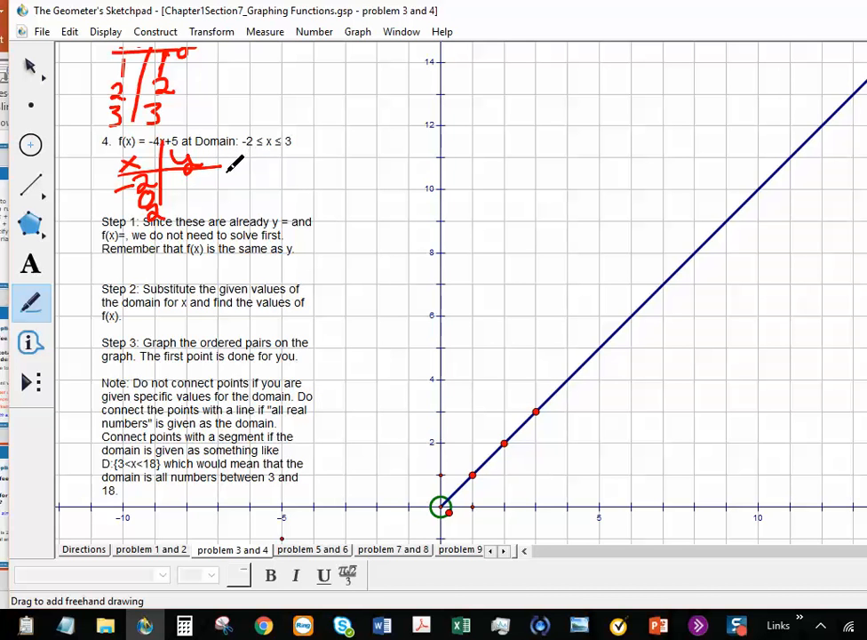
mouse_move(148, 210)
left_mouse_down()
mouse_move(157, 217)
mouse_move(151, 225)
left_mouse_up()
Step: Write the substitutions -4·3+5 and -4·0+5, recording -7 and 5 in the y column
mouse_move(310, 161)
left_mouse_down()
mouse_move(352, 160)
mouse_move(346, 175)
mouse_move(357, 160)
mouse_move(370, 164)
mouse_move(360, 168)
left_mouse_up()
mouse_move(381, 158)
left_mouse_down()
mouse_move(394, 167)
mouse_move(401, 156)
left_mouse_up()
mouse_move(409, 146)
left_mouse_down()
mouse_move(405, 166)
mouse_move(422, 144)
left_mouse_up()
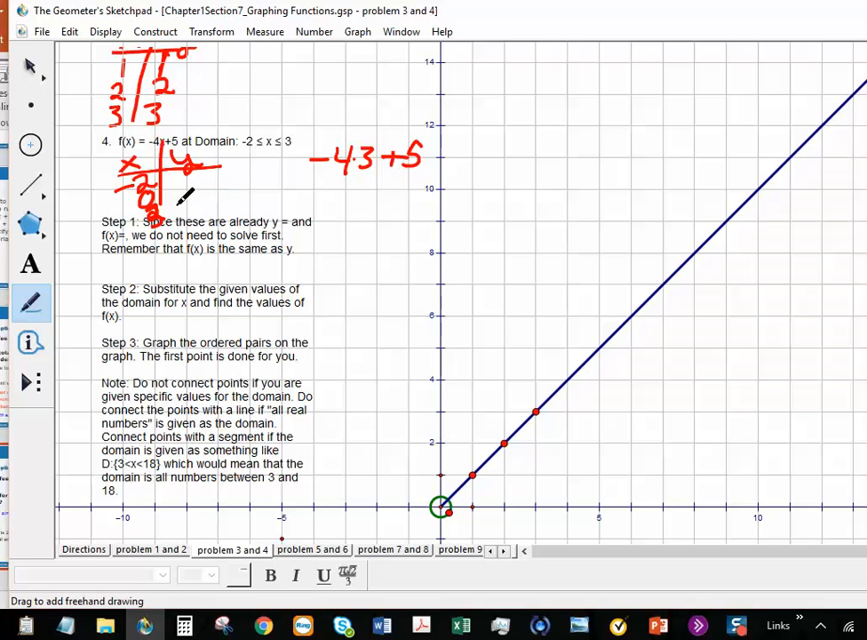
left_click_drag(189, 204, 192, 220)
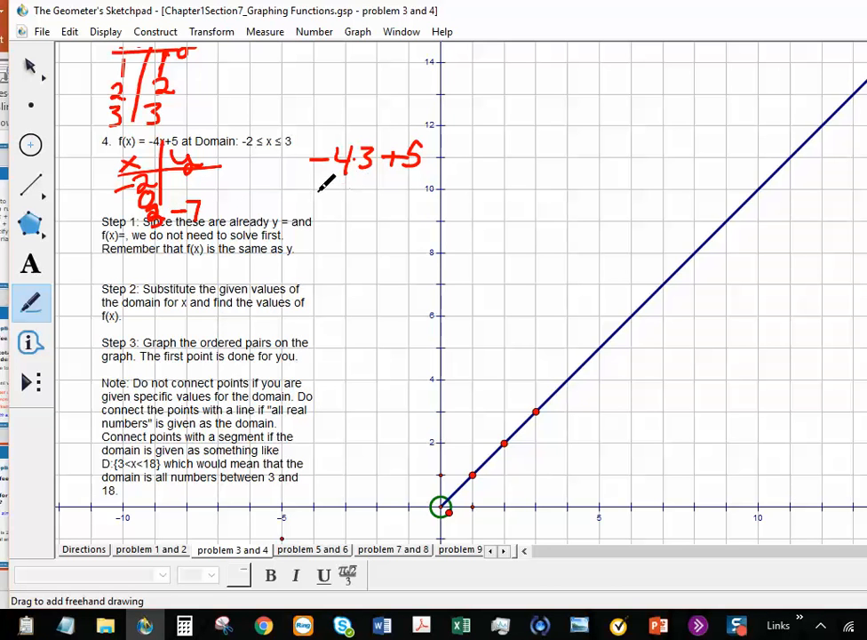
mouse_move(318, 188)
left_mouse_down()
mouse_move(354, 194)
mouse_move(359, 207)
mouse_move(382, 194)
mouse_move(376, 183)
mouse_move(392, 203)
mouse_move(405, 186)
mouse_move(409, 207)
left_mouse_up()
left_click_drag(413, 175, 429, 175)
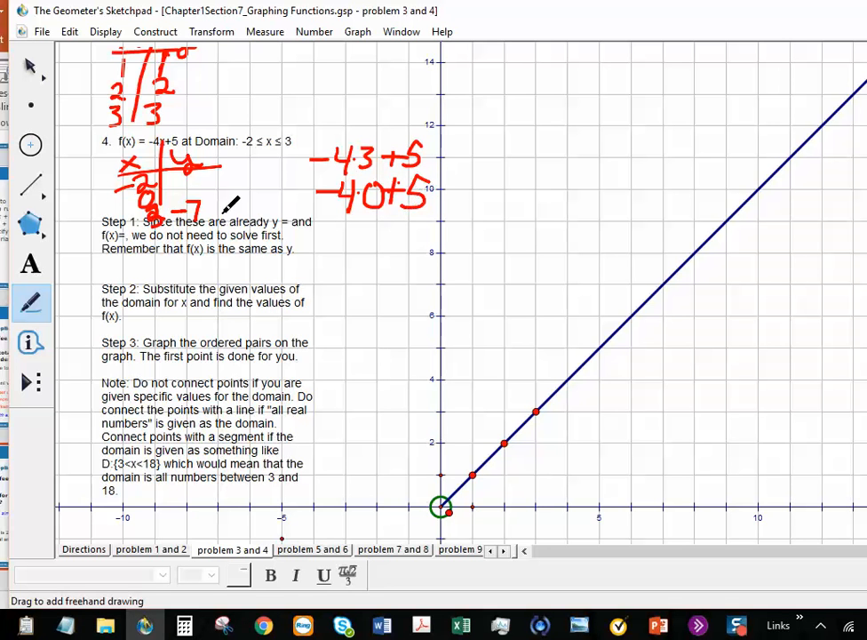
mouse_move(180, 190)
left_mouse_down()
mouse_move(179, 207)
mouse_move(192, 188)
left_mouse_up()
Step: Write the substitution -4(-2)+5 and record 13 as the value for x = -2
left_click_drag(313, 227, 366, 229)
mouse_move(362, 217)
left_mouse_down()
mouse_move(360, 240)
mouse_move(396, 222)
mouse_move(413, 236)
mouse_move(447, 225)
mouse_move(428, 240)
left_mouse_up()
left_click(431, 218)
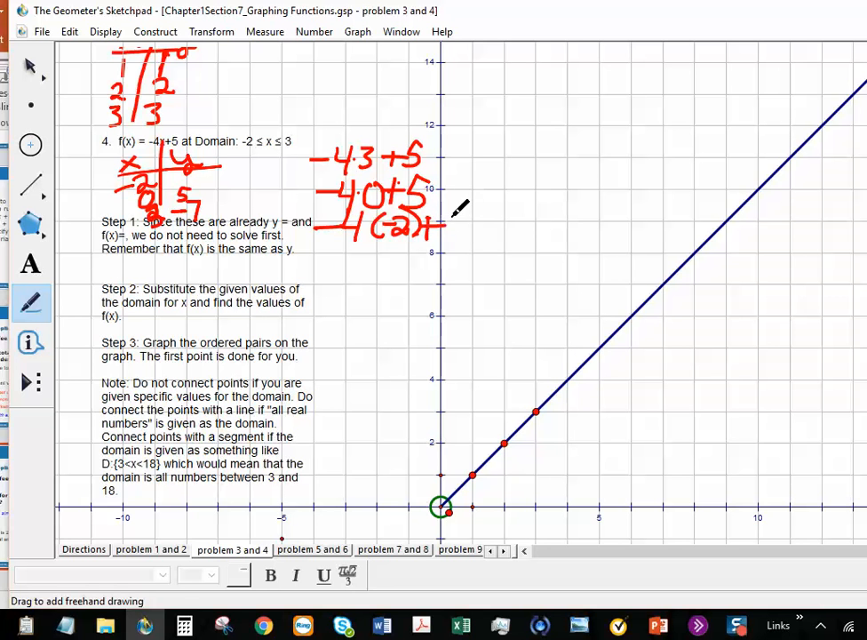
left_click_drag(463, 211, 444, 234)
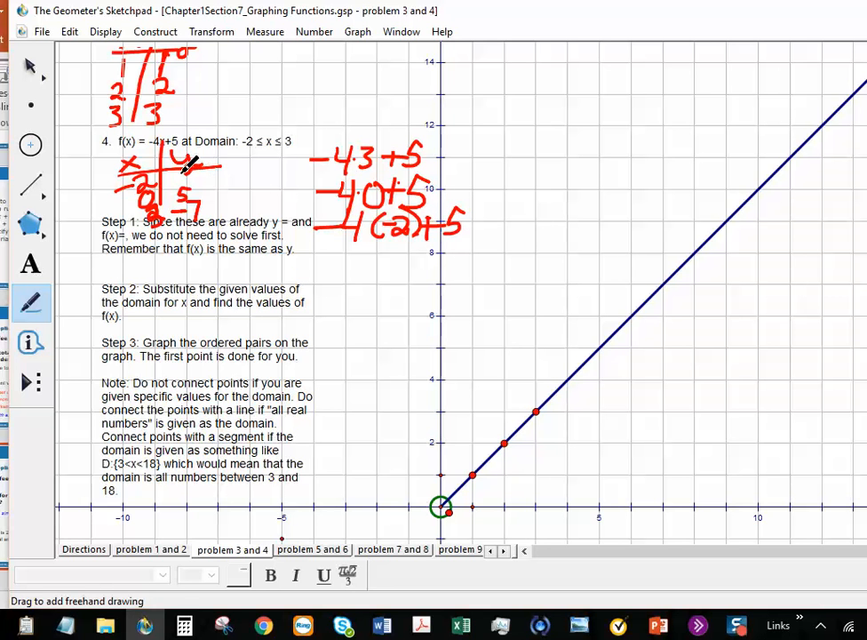
mouse_move(191, 170)
left_mouse_down()
mouse_move(191, 187)
mouse_move(207, 178)
mouse_move(199, 188)
left_mouse_up()
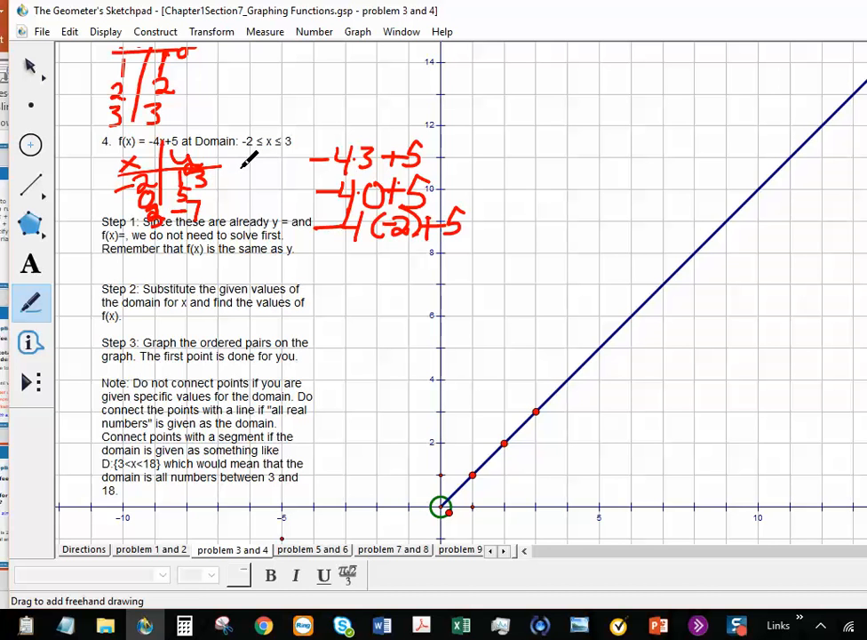
Step: Plot the point (-2, 13) with Graph > Plot Points
left_click(354, 36)
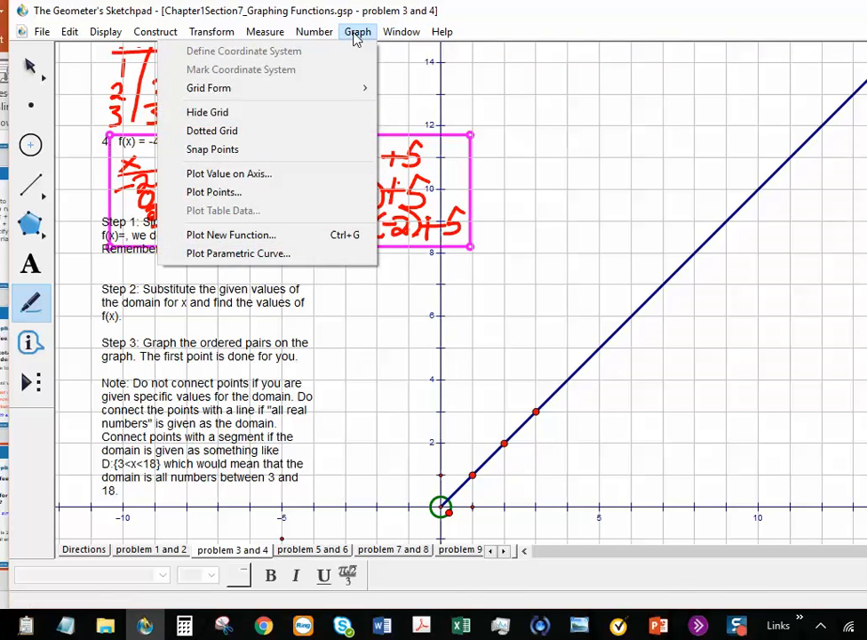
left_click(271, 194)
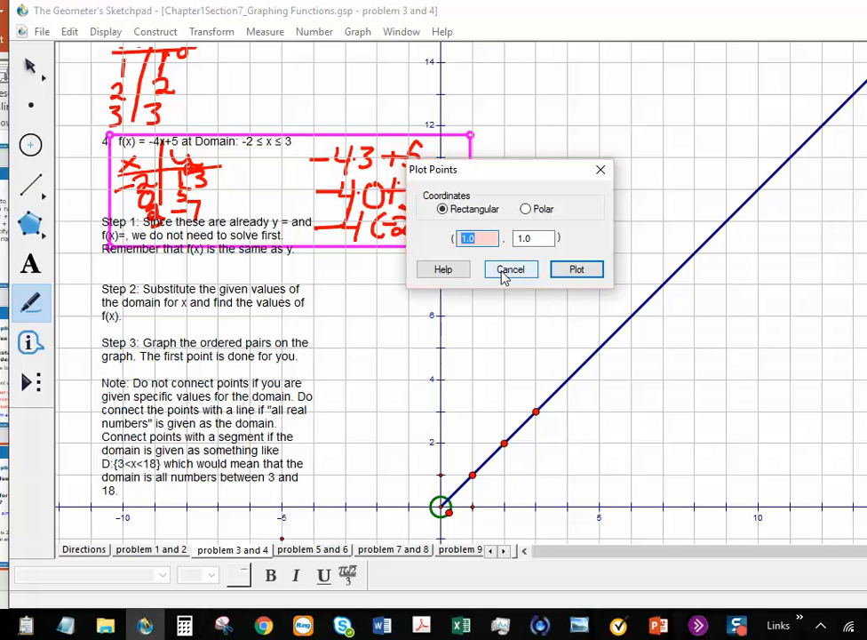
type("-2")
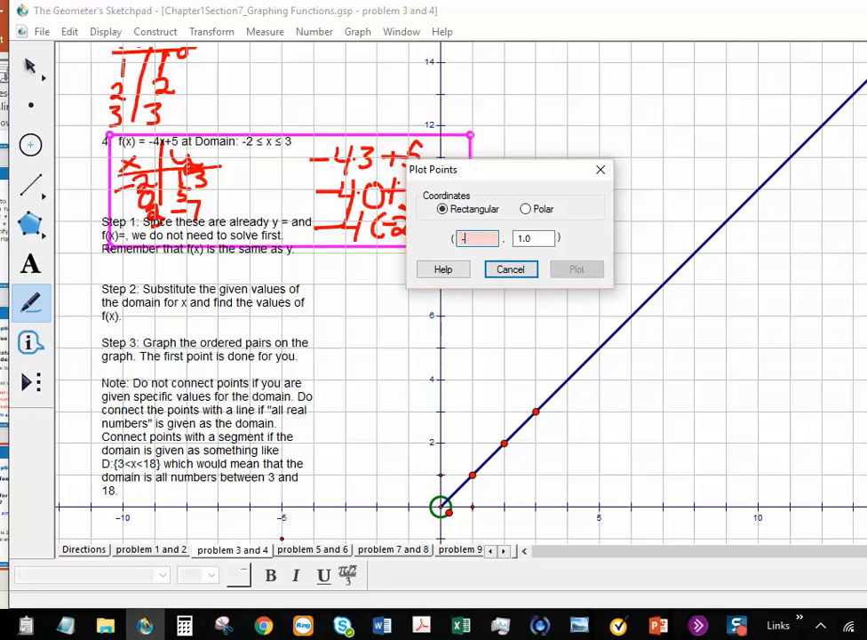
double_click(521, 239)
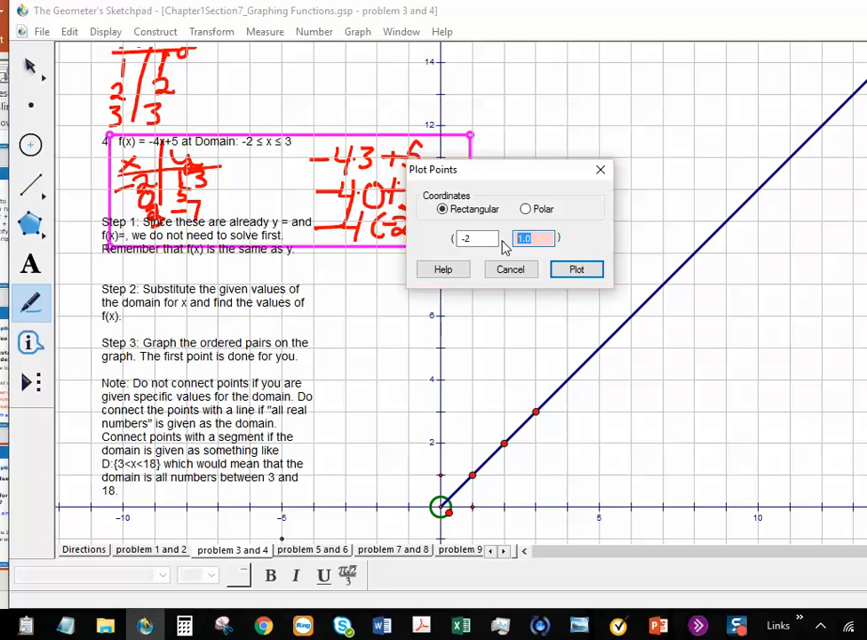
left_click(575, 269)
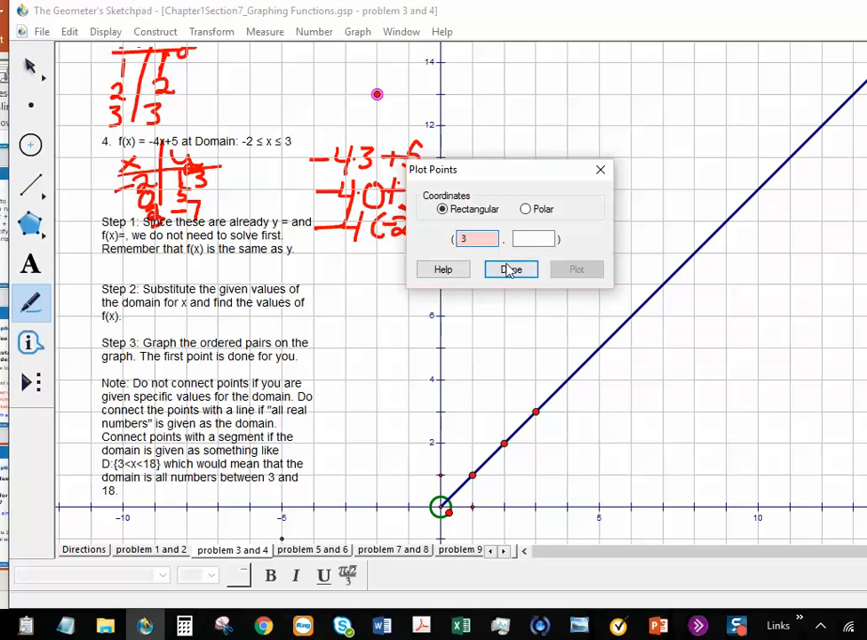
Step: Plot the point (3, -7) and close the Plot Points dialog
left_click(542, 238)
type("-")
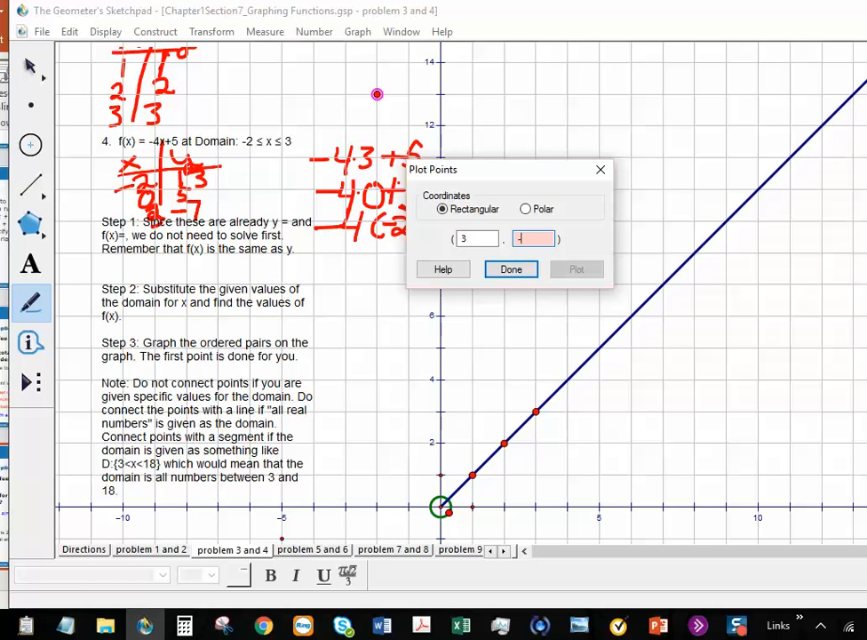
type("7")
left_click(577, 268)
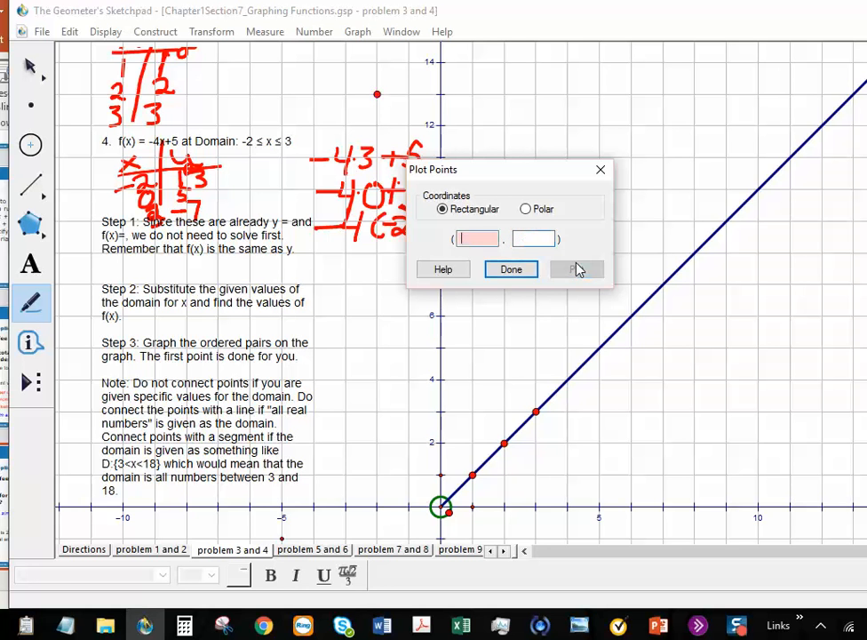
left_click(524, 266)
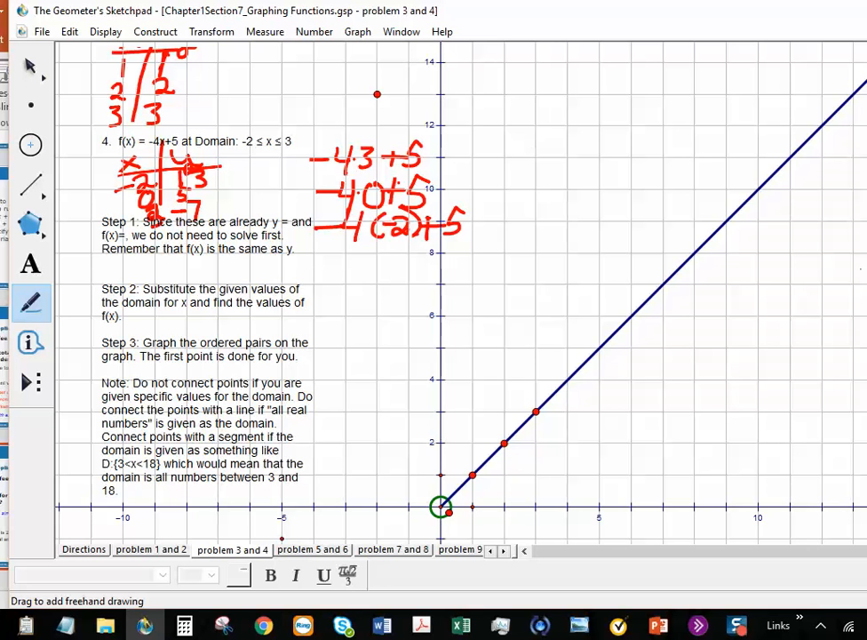
Step: Draw a segment from (3, -7) and drag its upper endpoint onto (-2, 13)
scroll(536, 539, "down", 5)
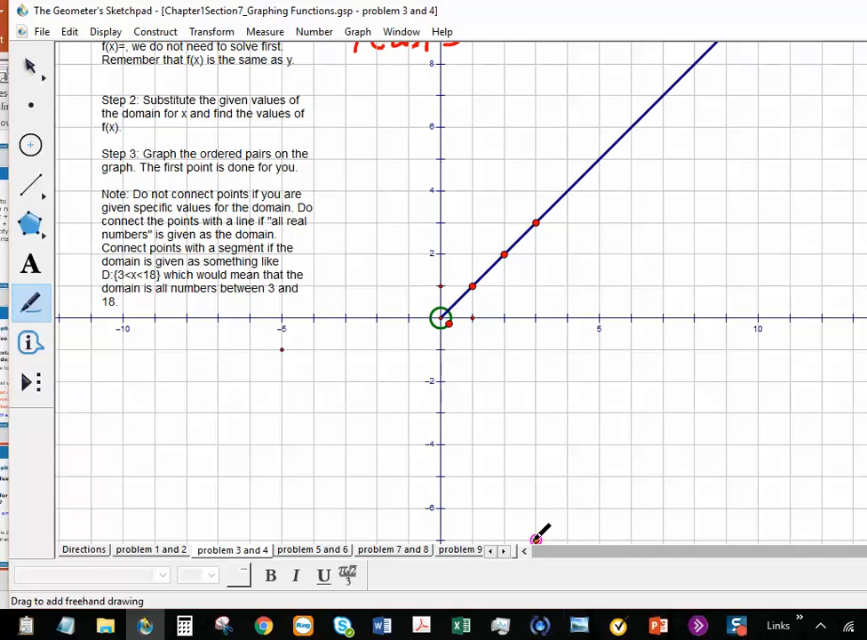
left_click(33, 186)
left_click_drag(536, 539, 481, 51)
scroll(460, 293, "up", 5)
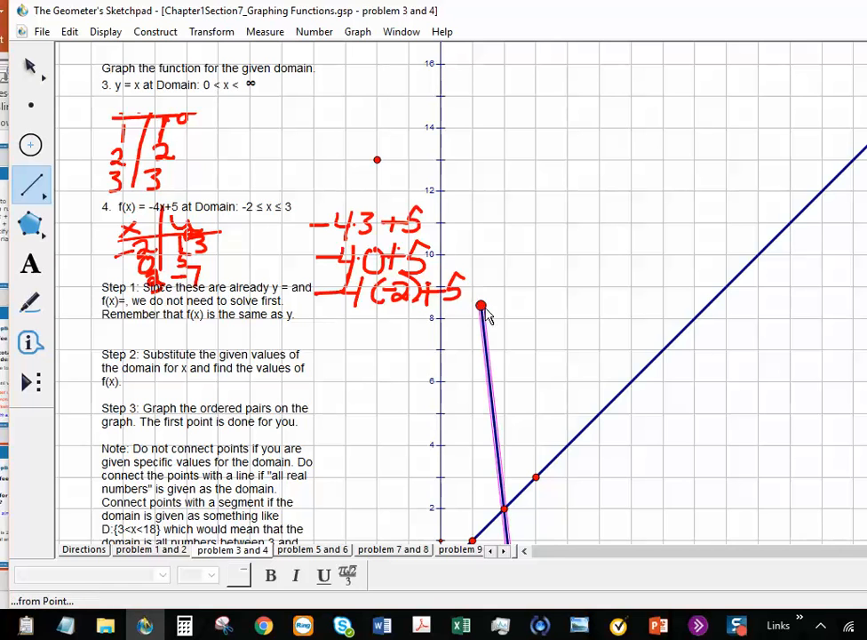
mouse_move(480, 307)
left_mouse_down()
mouse_move(430, 271)
mouse_move(507, 287)
mouse_move(467, 301)
mouse_move(480, 304)
mouse_move(466, 299)
mouse_move(481, 304)
left_mouse_up()
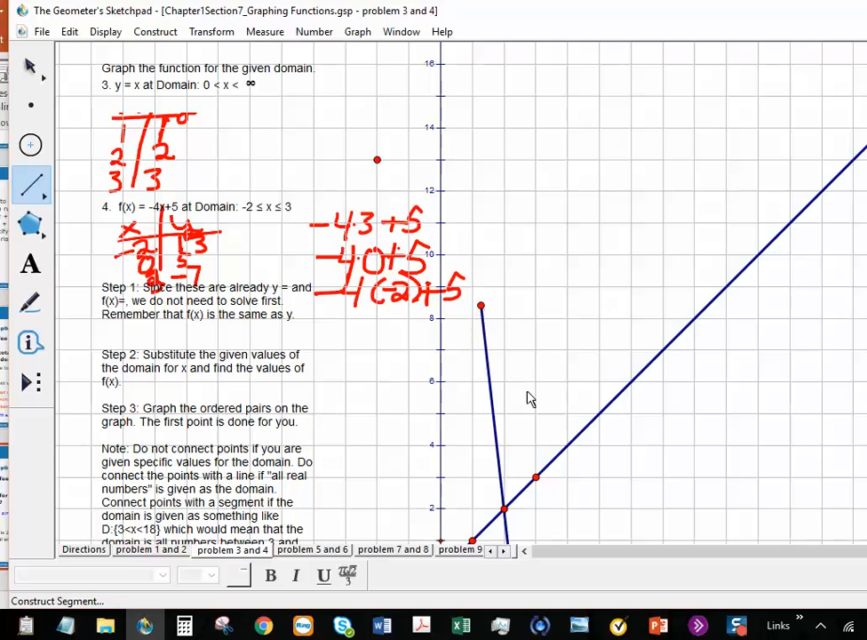
left_click(30, 66)
left_click(32, 69)
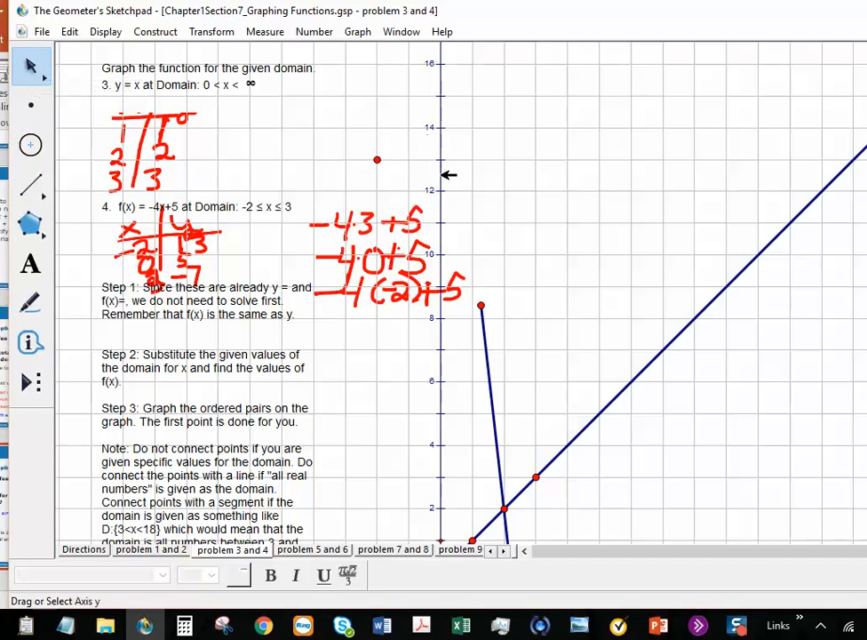
left_click_drag(481, 305, 383, 162)
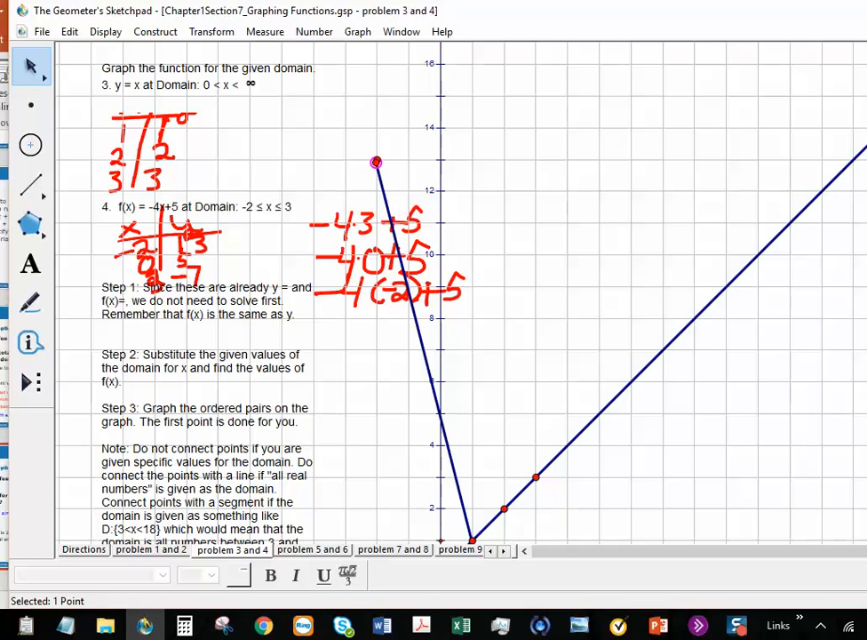
Step: Switch to the 'problem 5 and 6' sheet
scroll(441, 458, "down", 3)
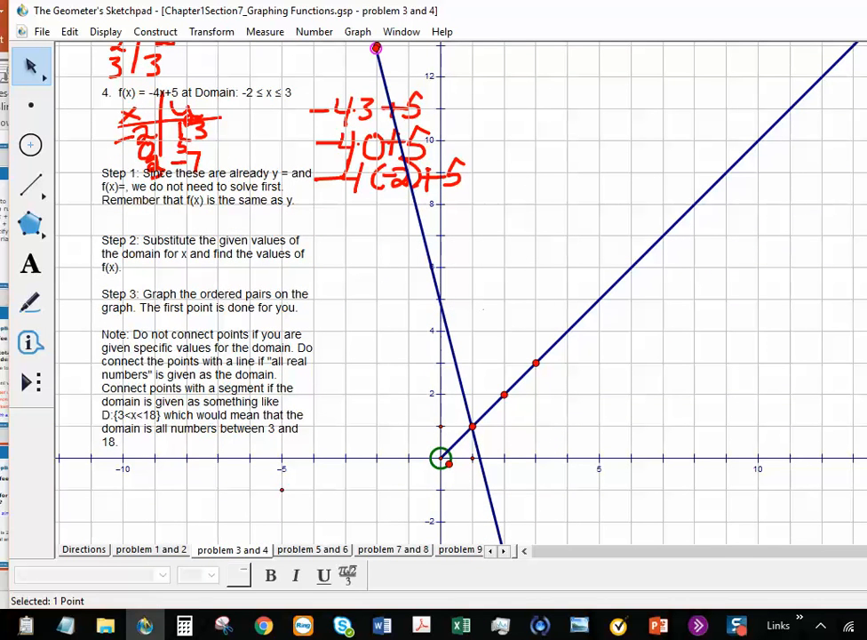
scroll(462, 294, "down", 4)
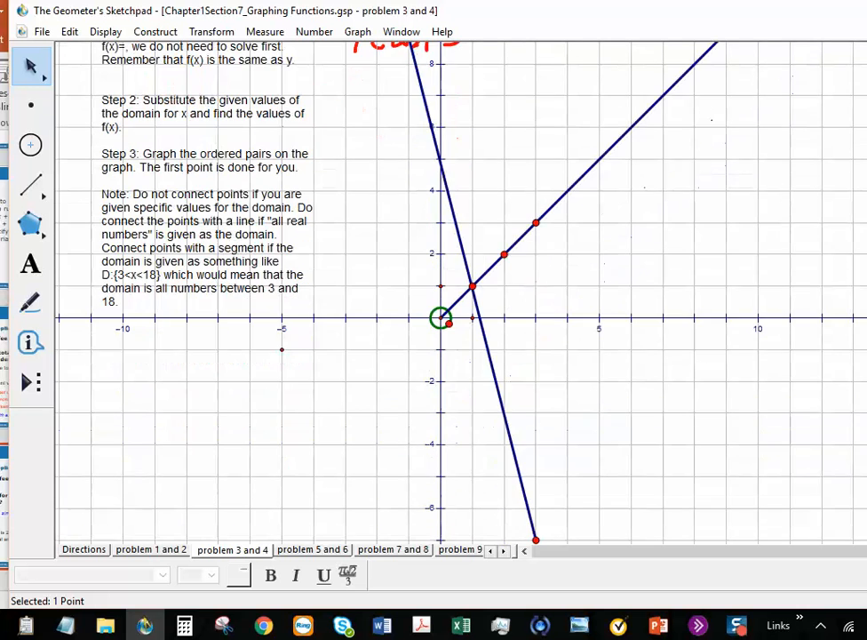
scroll(441, 318, "up", 7)
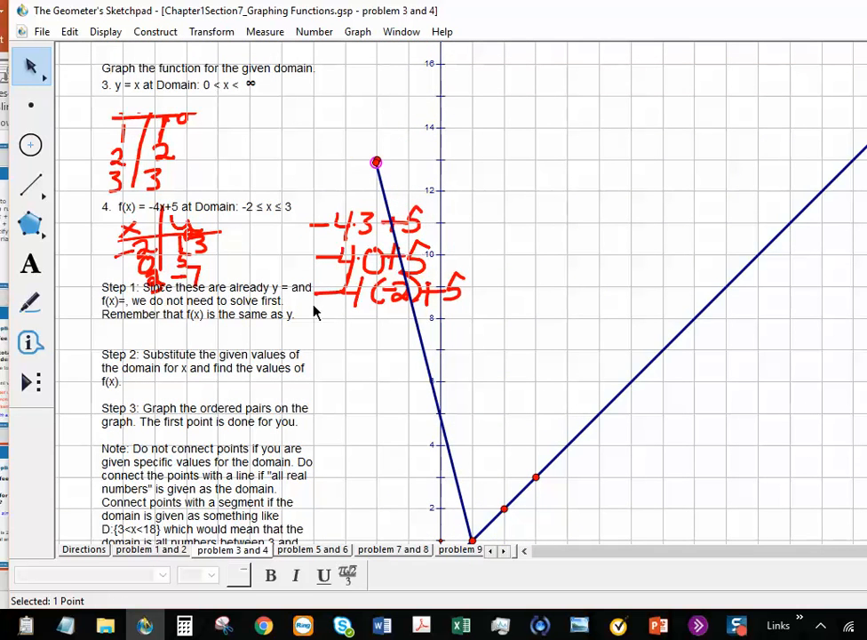
left_click(313, 549)
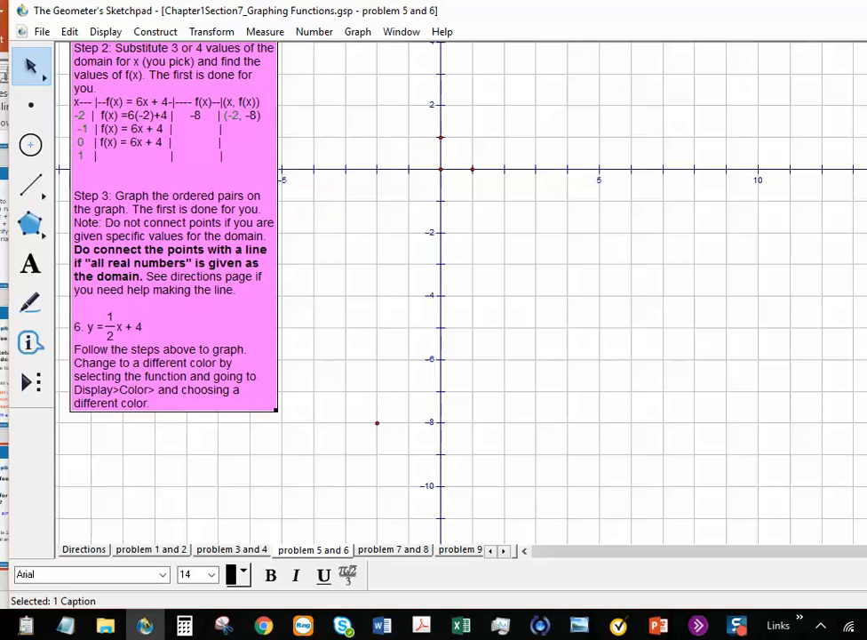
scroll(355, 293, "up", 3)
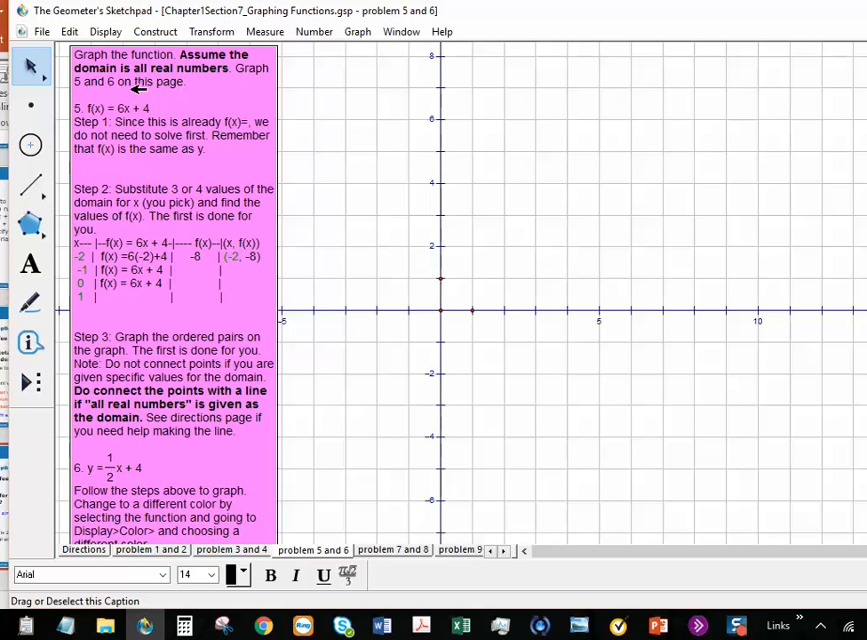
left_click(278, 84)
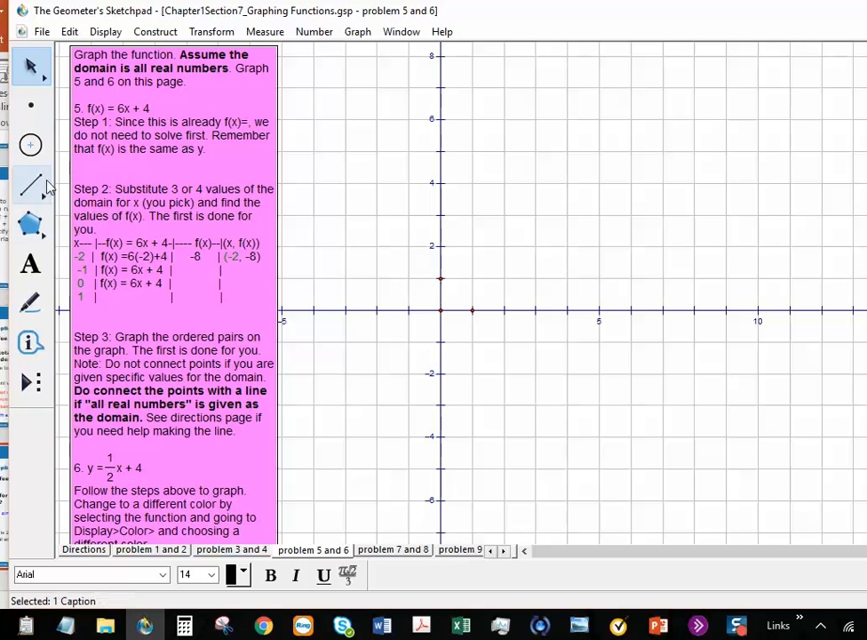
left_click_drag(31, 185, 151, 192)
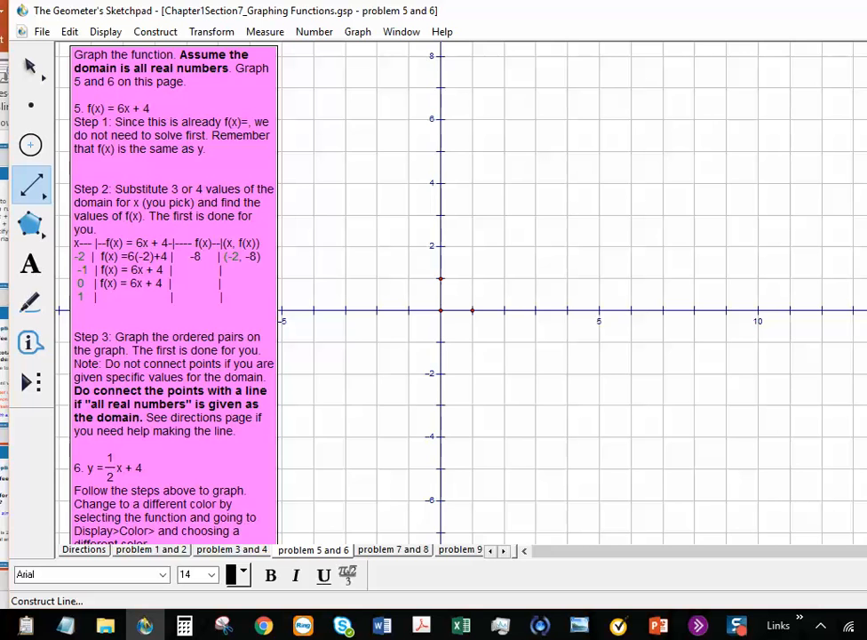
scroll(445, 293, "down", 1)
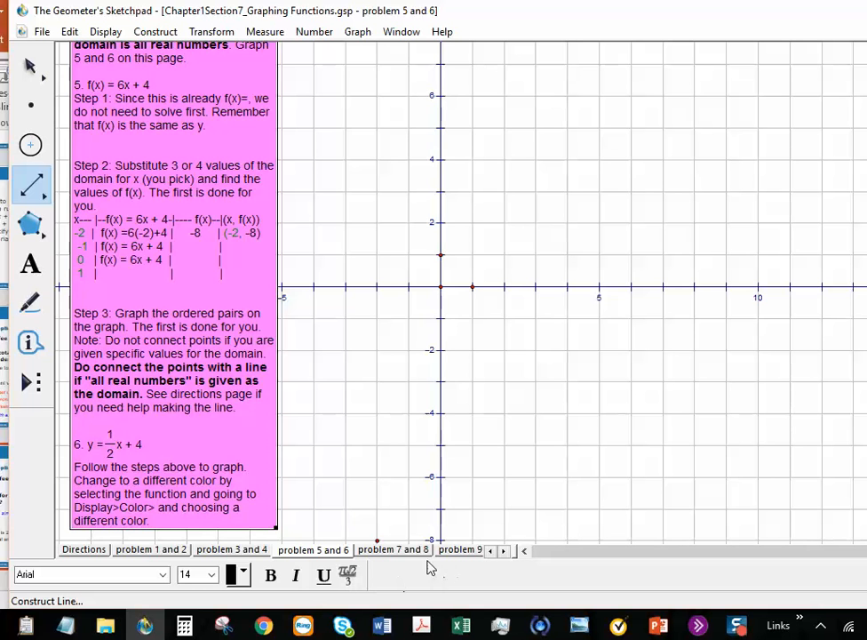
Step: Go through the 'problem 7 and 8' sheet to the 'problem 9 and 10' sheet
left_click(394, 550)
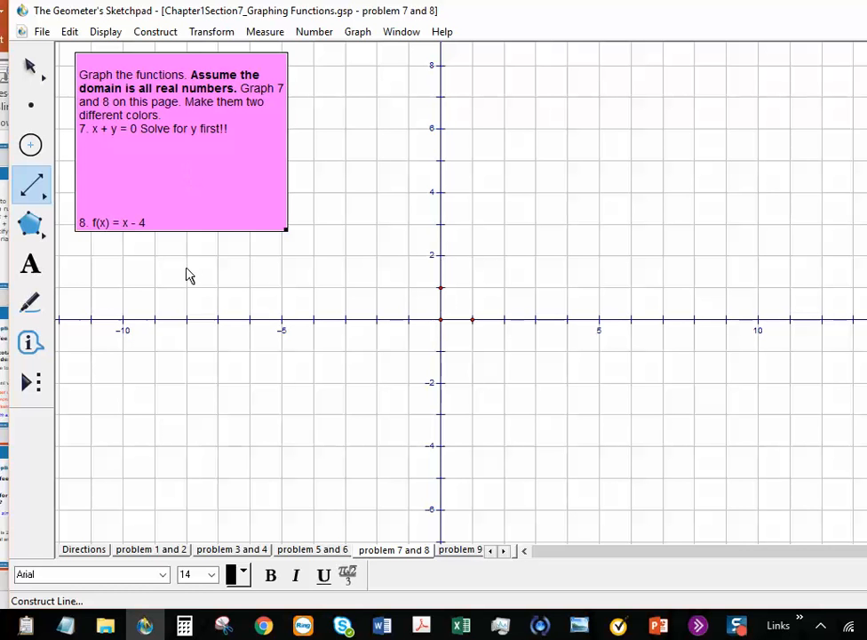
left_click(462, 550)
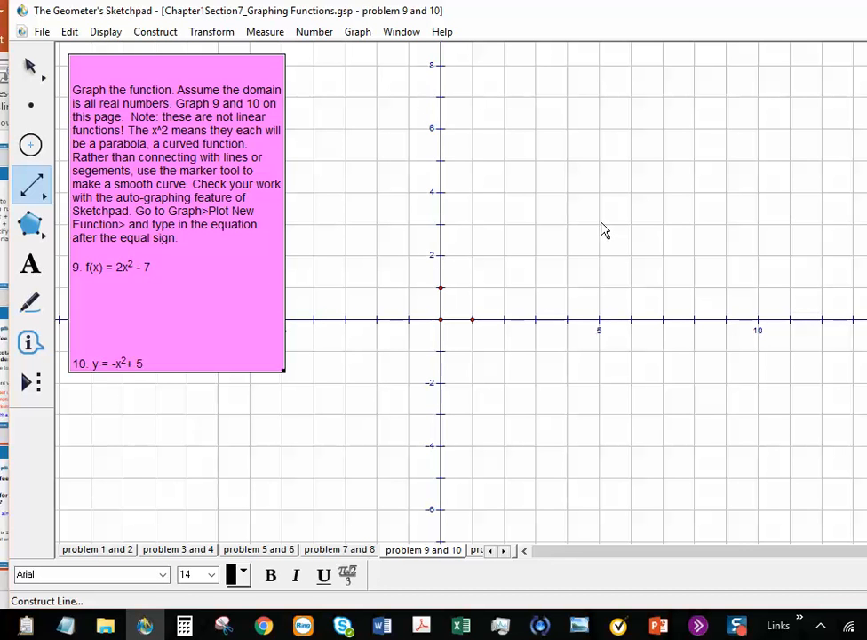
left_click(27, 307)
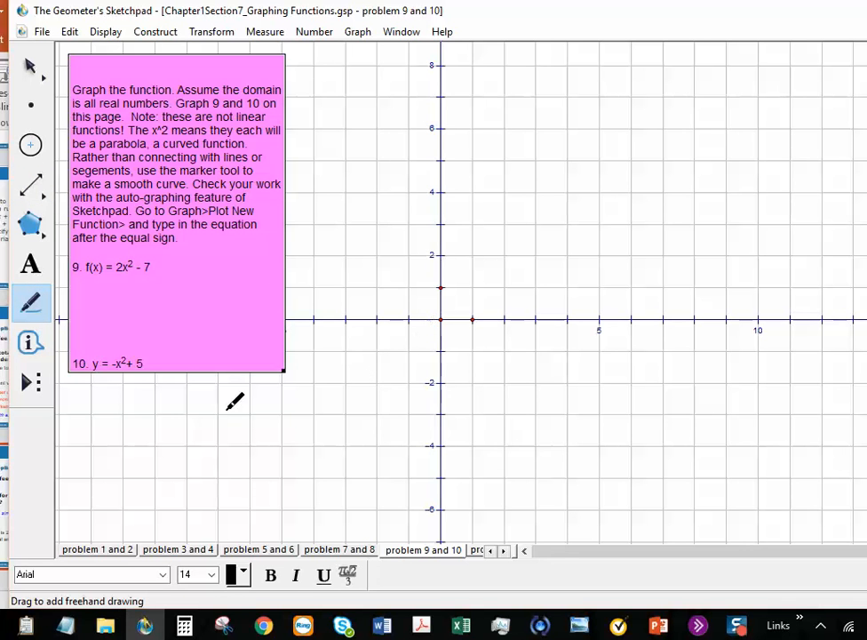
mouse_move(300, 397)
left_mouse_down()
mouse_move(324, 258)
mouse_move(404, 138)
mouse_move(523, 195)
mouse_move(592, 377)
left_mouse_up()
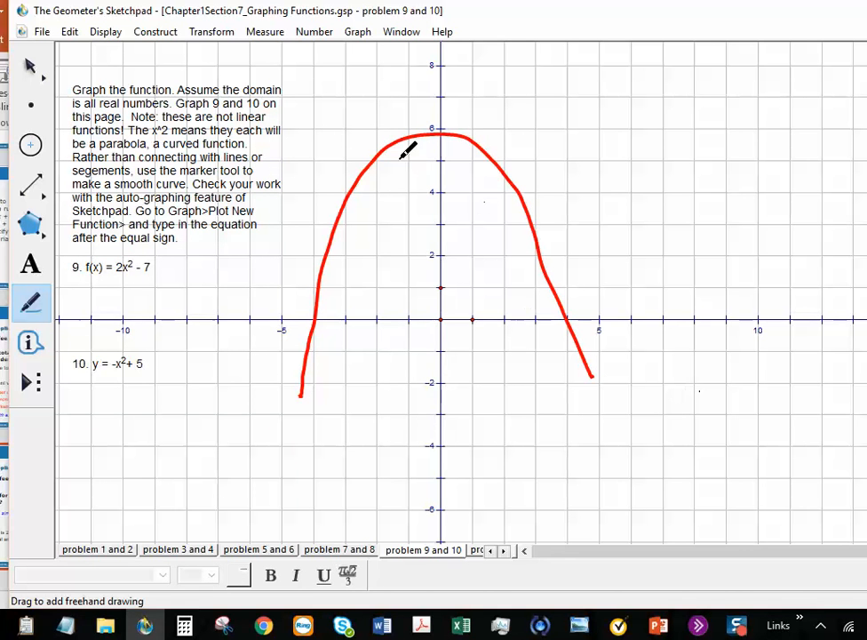
mouse_move(325, 113)
left_mouse_down()
mouse_move(379, 345)
mouse_move(526, 281)
mouse_move(588, 136)
left_mouse_up()
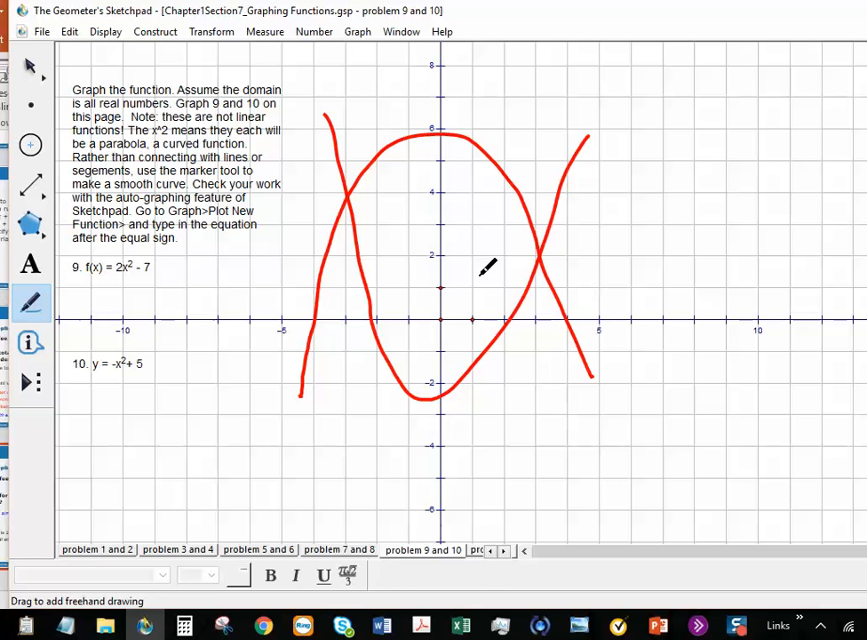
left_click(31, 67)
left_click(419, 135)
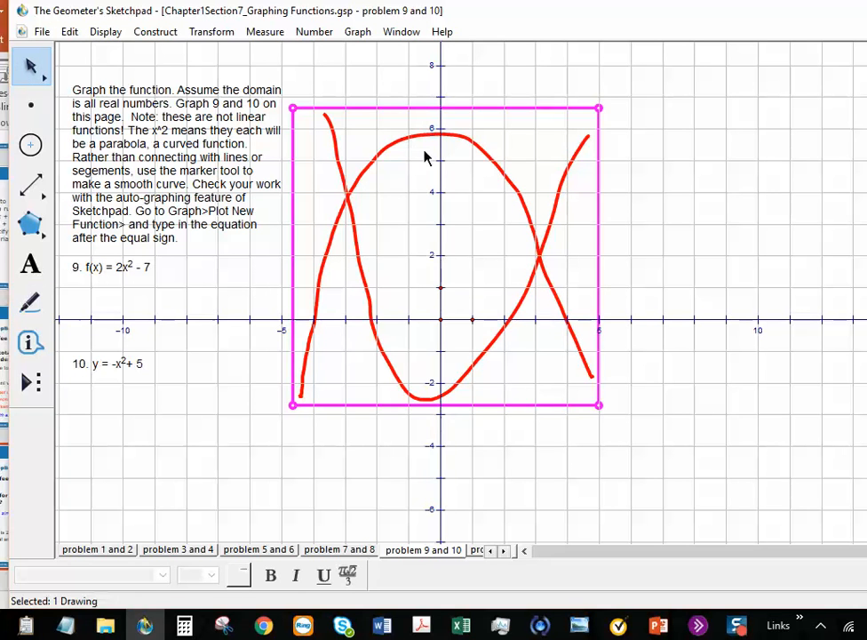
key("Delete")
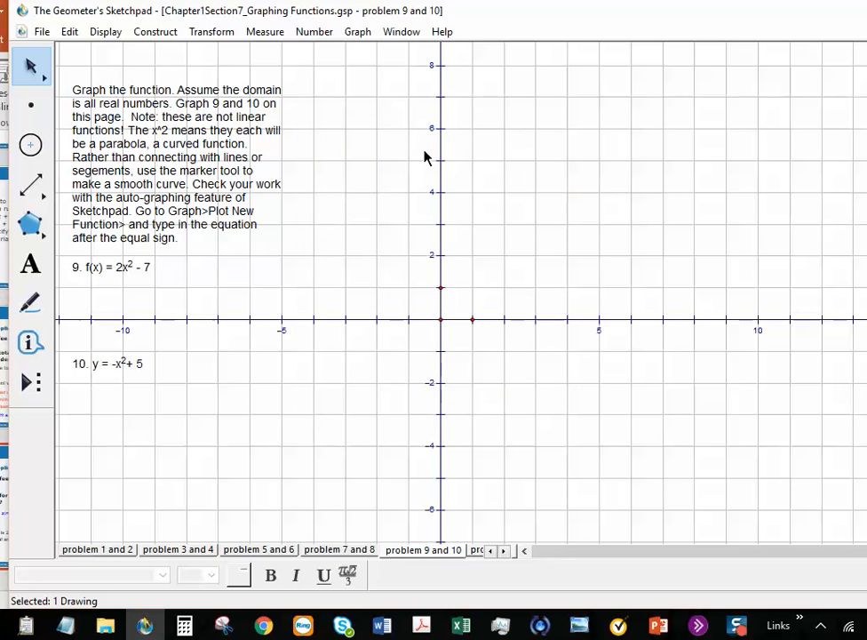
Step: Plot the new function f(x) = 2x^2 - 7 from the Graph menu
left_click(360, 34)
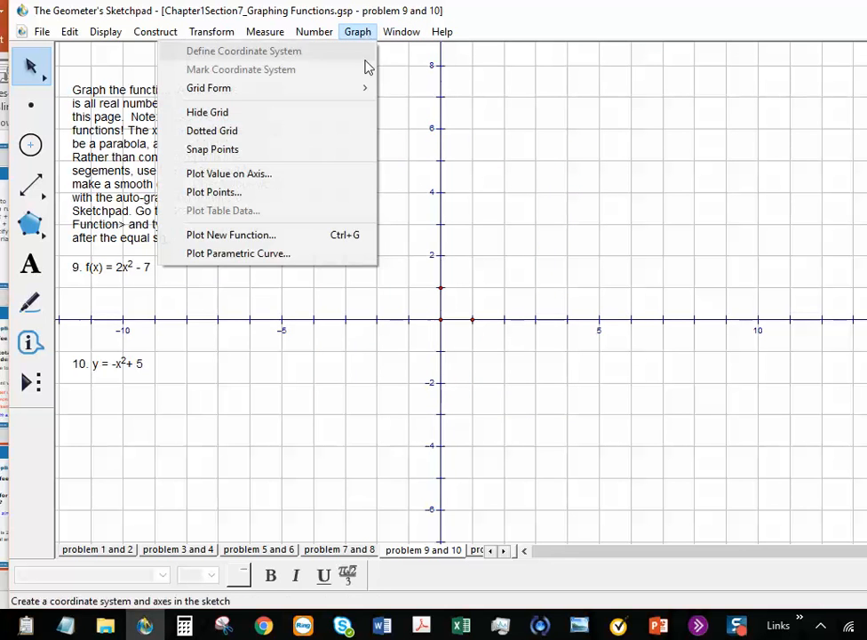
left_click(347, 236)
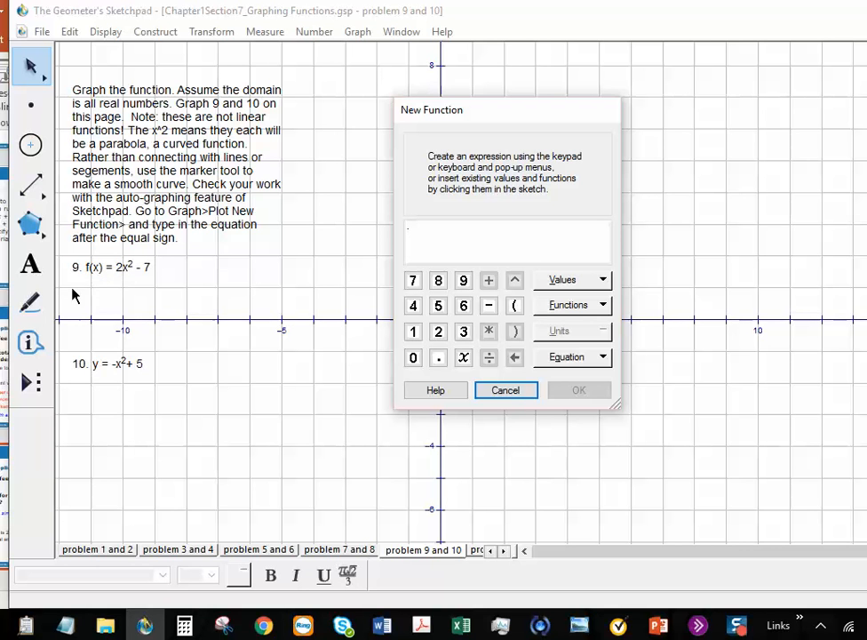
left_click(439, 331)
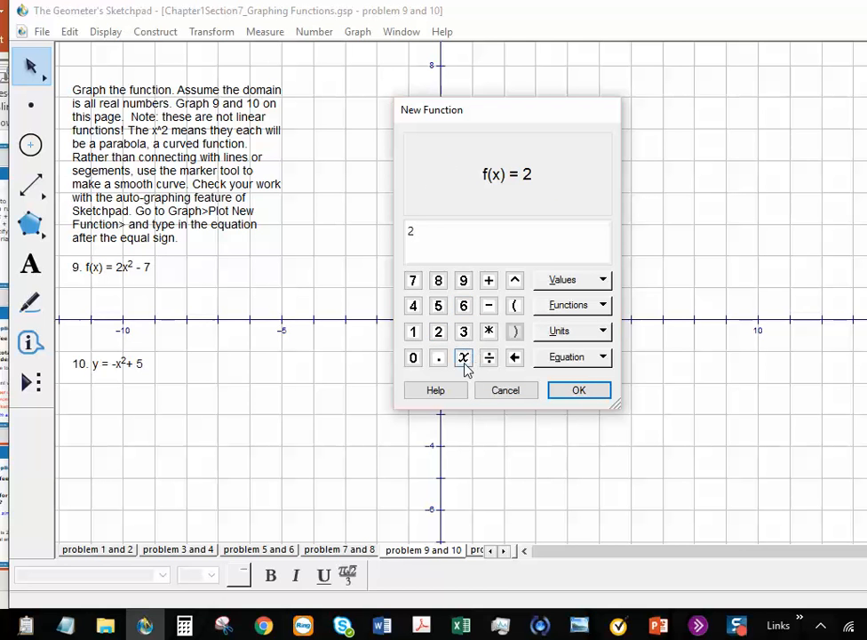
left_click(463, 359)
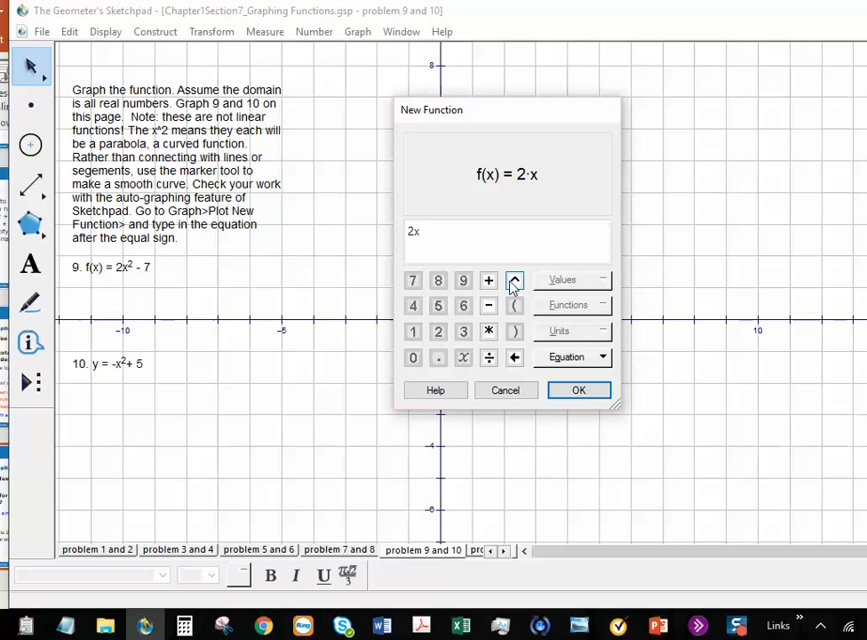
left_click(515, 281)
left_click(445, 334)
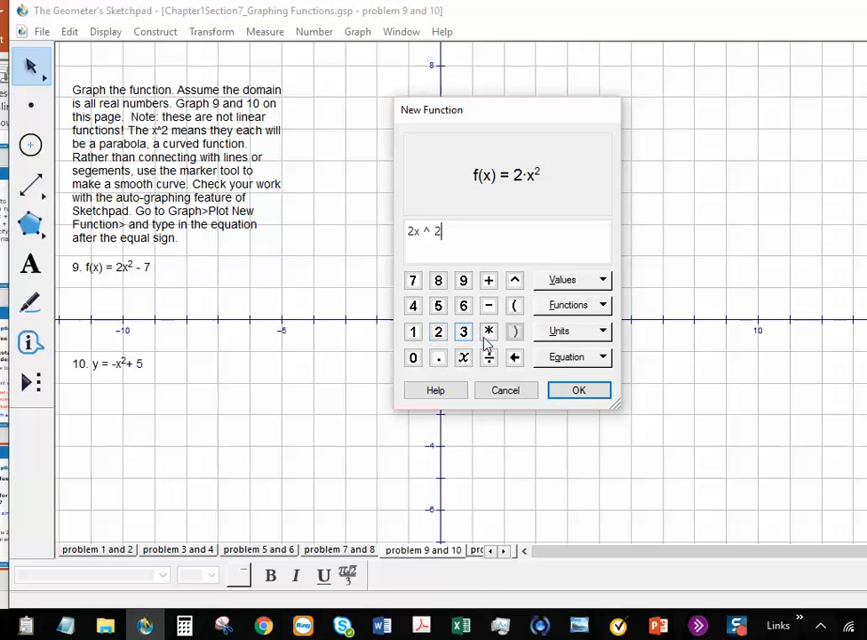
left_click(489, 305)
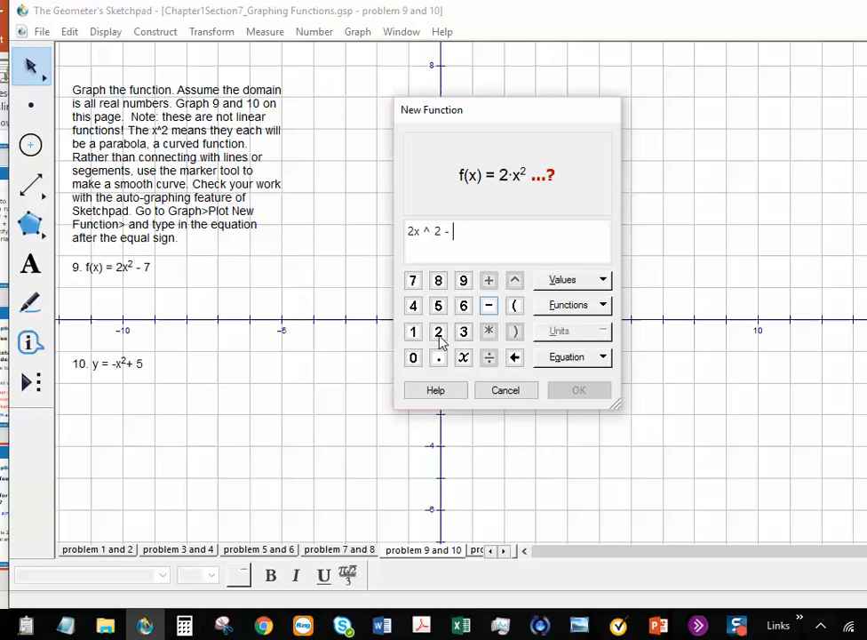
left_click(412, 281)
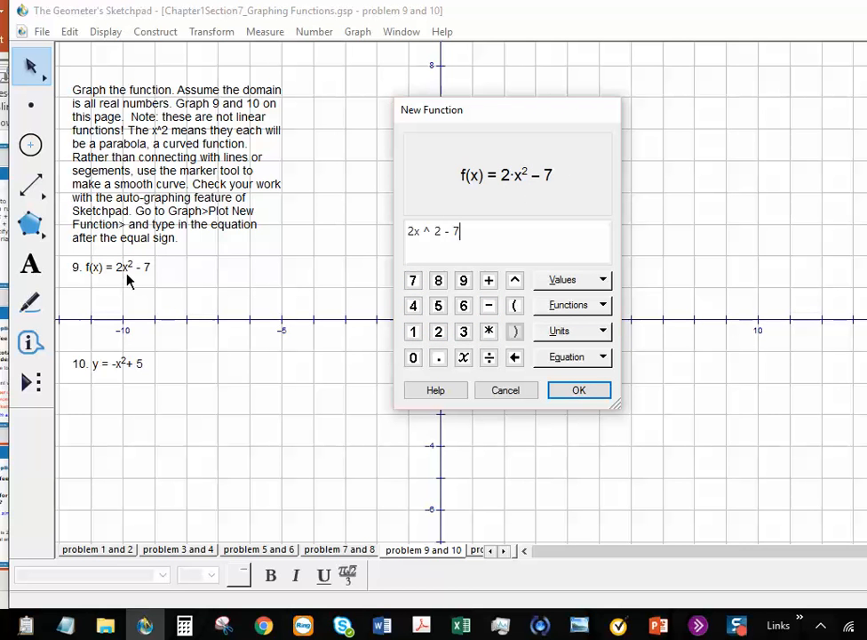
left_click(591, 393)
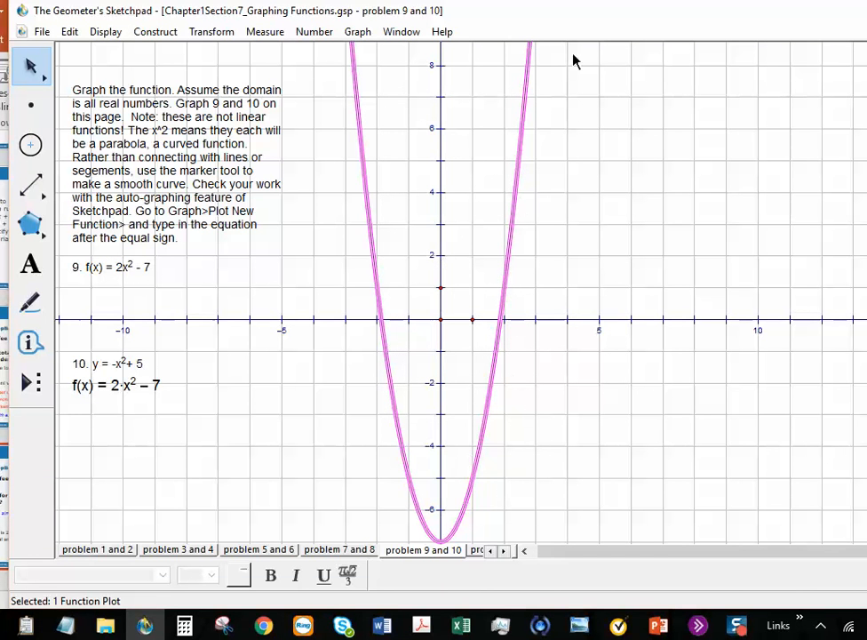